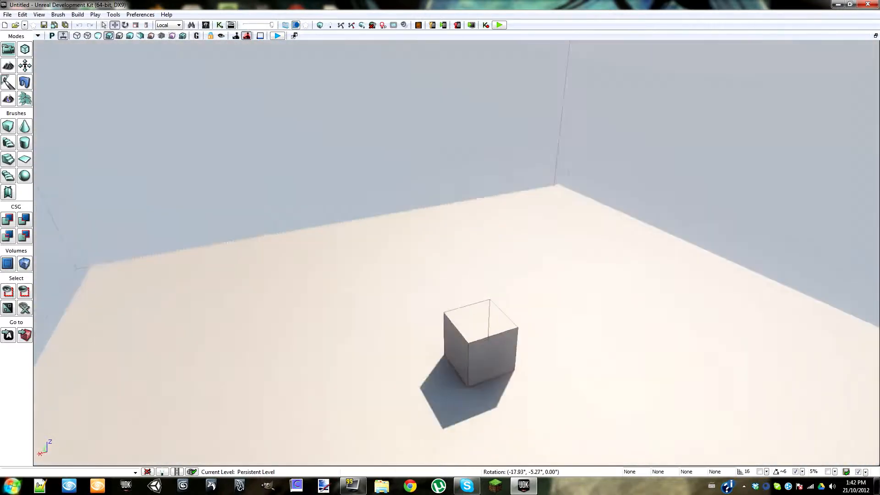
Step: Toggle the perspective viewport between the four-viewport layout and its maximized view, ending in the four-viewport layout
{"action": "left_click", "coordinate": [876, 35]}
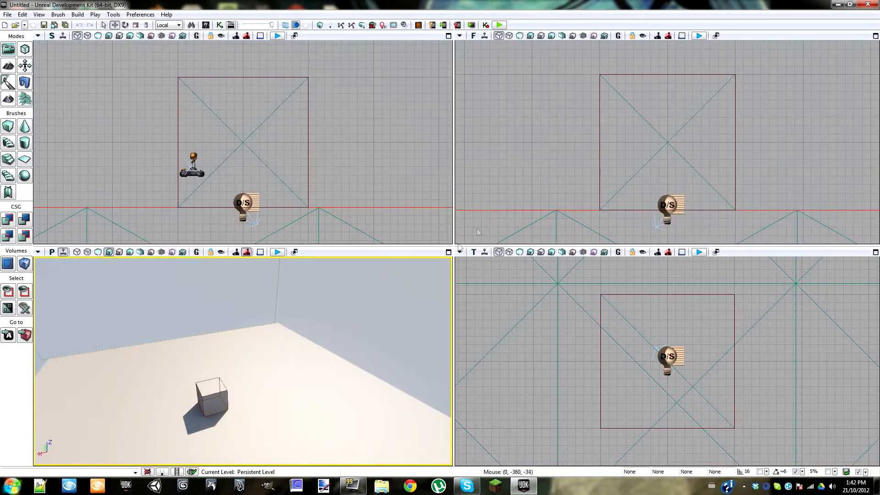
{"action": "left_click", "coordinate": [448, 252]}
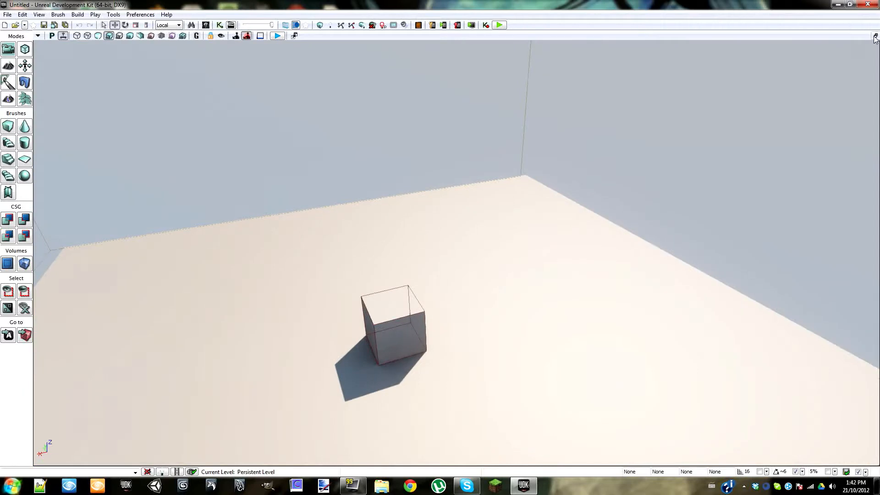
{"action": "left_click", "coordinate": [876, 36]}
{"action": "left_click", "coordinate": [448, 251]}
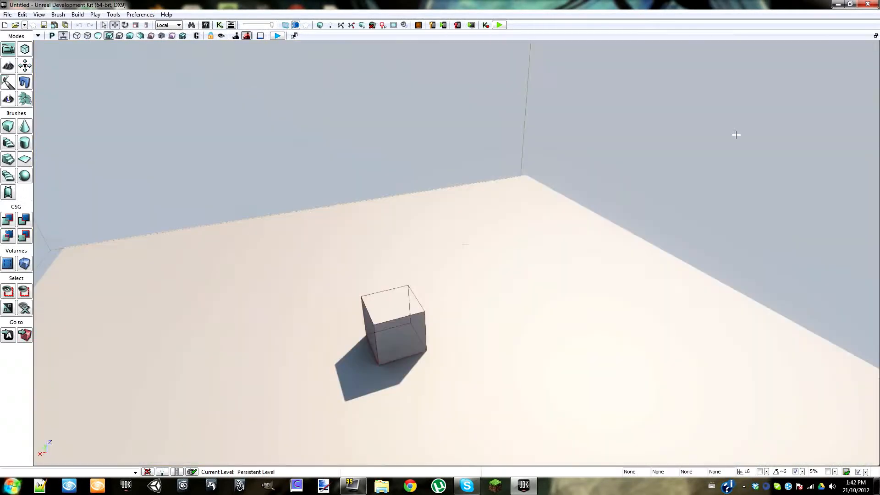
{"action": "left_click", "coordinate": [875, 36]}
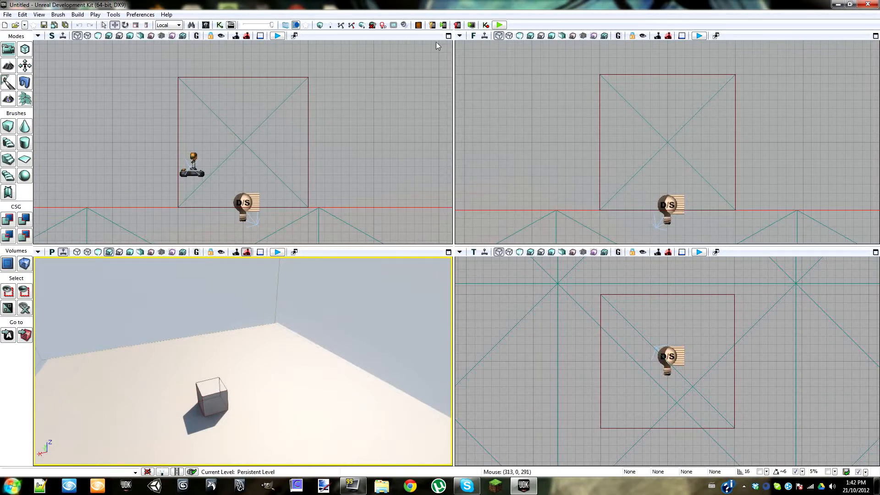
Step: Maximize the Side, Perspective and Front viewports in turn, restoring the four-viewport layout after each
{"action": "left_click", "coordinate": [448, 36]}
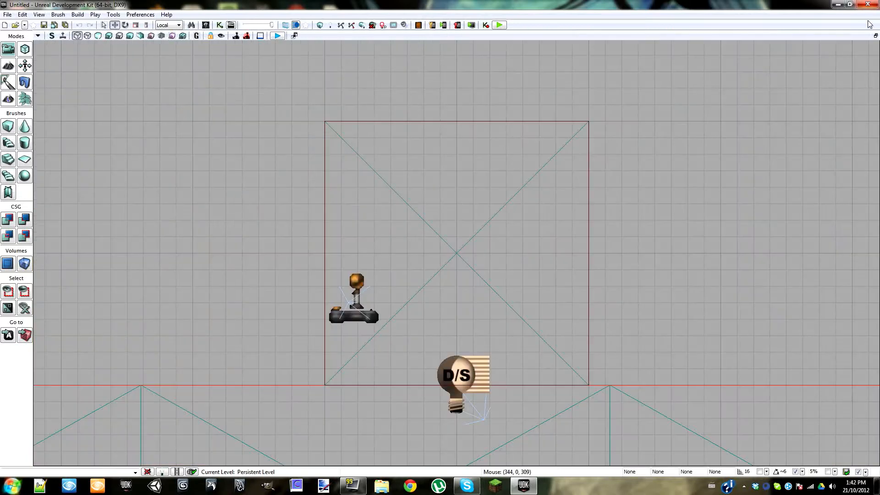
{"action": "left_click", "coordinate": [875, 36]}
{"action": "left_click", "coordinate": [448, 252]}
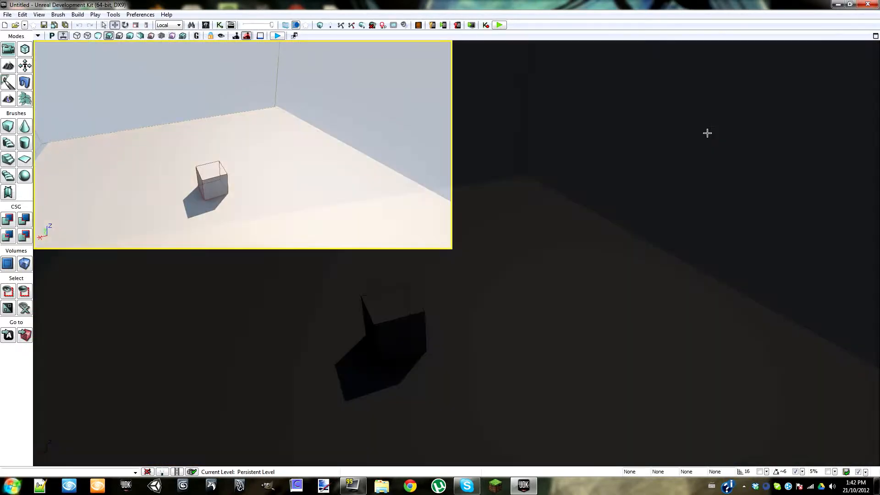
{"action": "left_click", "coordinate": [875, 35]}
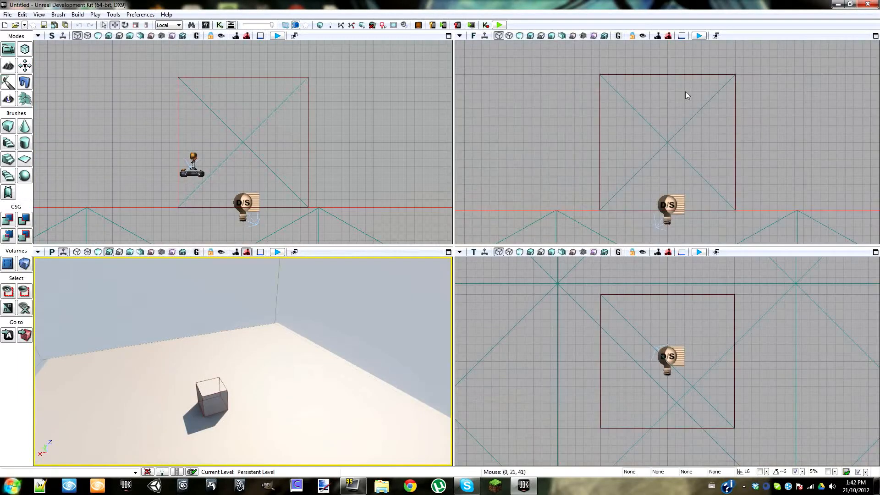
{"action": "left_click", "coordinate": [875, 36]}
{"action": "left_click", "coordinate": [875, 36]}
{"action": "left_click", "coordinate": [448, 36]}
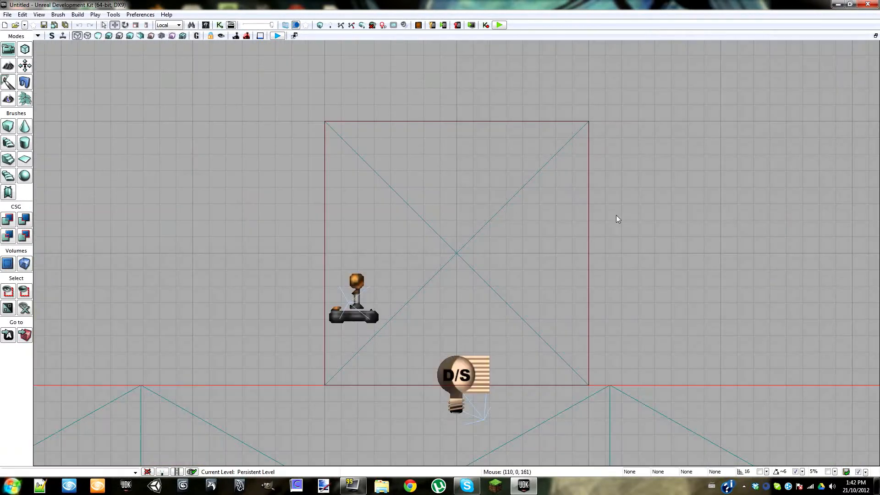
{"action": "left_click", "coordinate": [876, 36]}
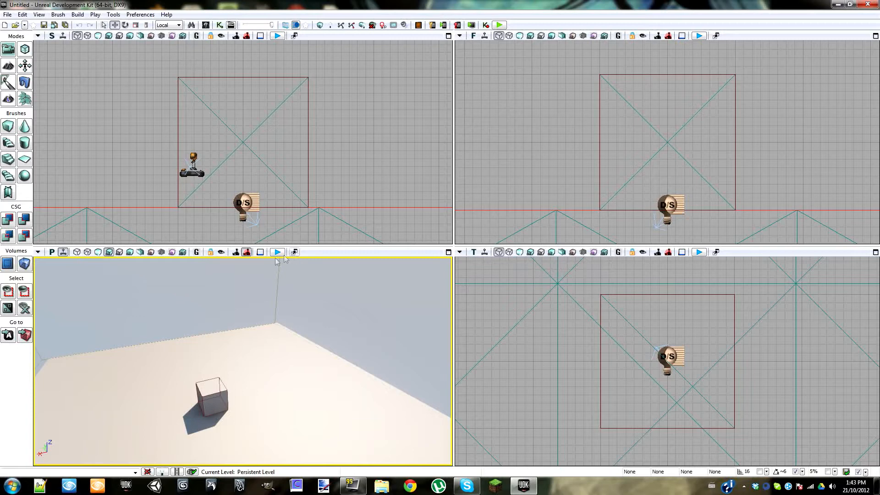
Step: Try the Top viewport as a lit perspective view of the cube, and return it to the top brush wireframe view
{"action": "left_click", "coordinate": [474, 252]}
{"action": "right_click_drag", "start_coordinate": [667, 361], "coordinate": [672, 352]}
{"action": "left_click_drag", "start_coordinate": [672, 351], "coordinate": [669, 425]}
{"action": "right_click_drag", "start_coordinate": [669, 425], "coordinate": [530, 256]}
{"action": "left_click", "coordinate": [530, 254]}
{"action": "right_click_drag", "start_coordinate": [534, 330], "coordinate": [473, 273]}
{"action": "scroll", "coordinate": [494, 286], "scroll_direction": "up", "scroll_amount": 5}
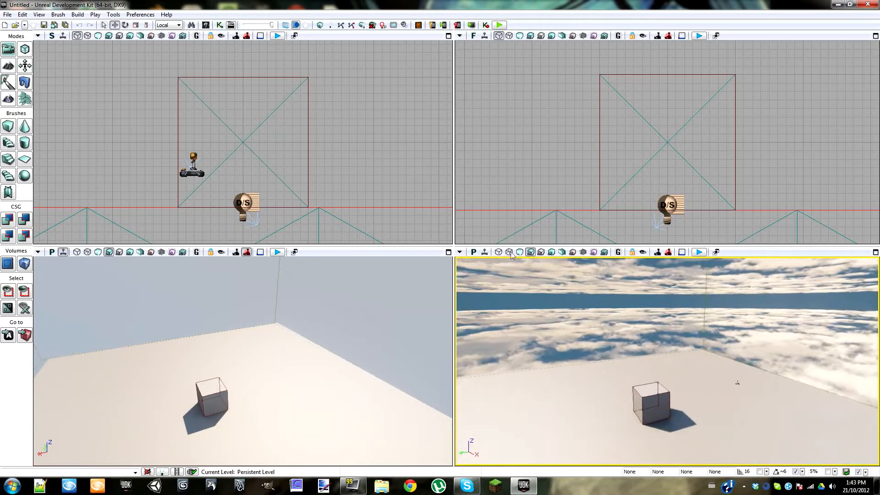
{"action": "left_click", "coordinate": [499, 253]}
{"action": "left_click", "coordinate": [474, 252]}
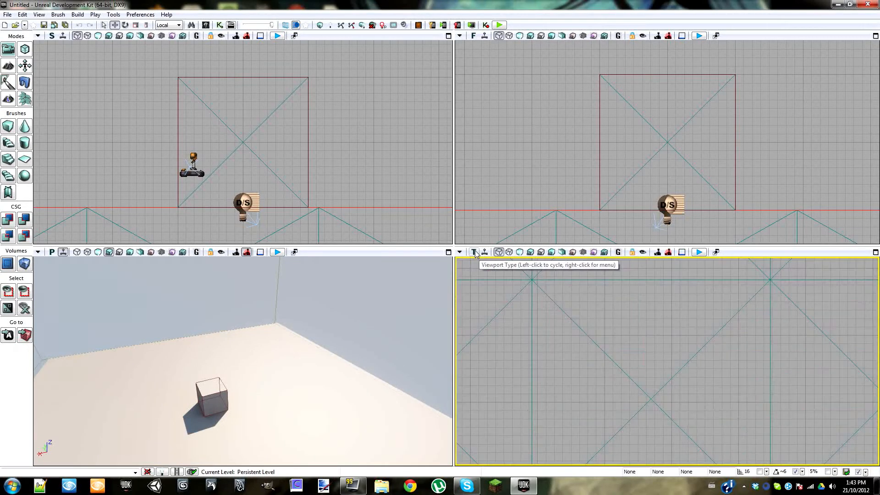
Step: Maximize the perspective viewport with the cube and floor in view
{"action": "right_click_drag", "start_coordinate": [266, 384], "coordinate": [339, 458]}
{"action": "left_click", "coordinate": [448, 252]}
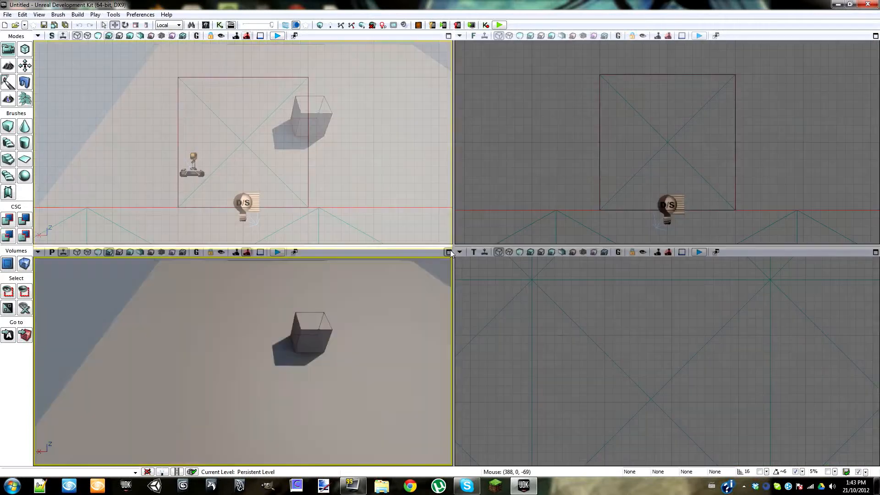
{"action": "right_click_drag", "start_coordinate": [480, 261], "coordinate": [510, 354]}
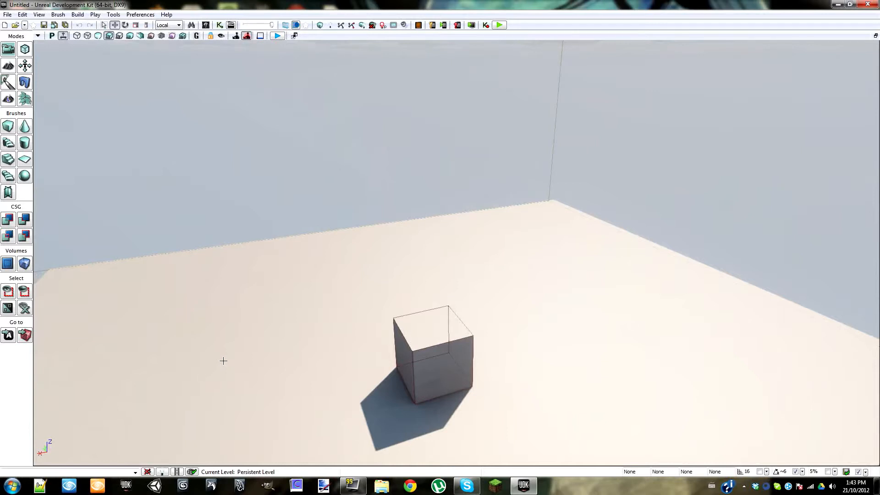
Step: Preview the cube and floor in Brush Wireframe, Wireframe, Unlit and Lit view modes
{"action": "left_click", "coordinate": [76, 36]}
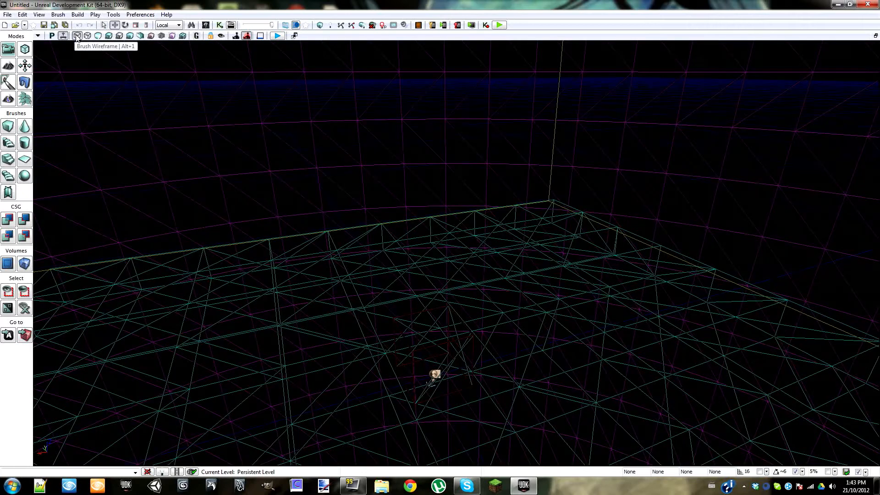
{"action": "mouse_move", "coordinate": [523, 308]}
{"action": "right_mouse_down"}
{"action": "mouse_move", "coordinate": [516, 304]}
{"action": "mouse_move", "coordinate": [485, 367]}
{"action": "mouse_move", "coordinate": [550, 321]}
{"action": "mouse_move", "coordinate": [557, 380]}
{"action": "mouse_move", "coordinate": [559, 366]}
{"action": "mouse_move", "coordinate": [504, 256]}
{"action": "mouse_move", "coordinate": [490, 325]}
{"action": "mouse_move", "coordinate": [458, 385]}
{"action": "mouse_move", "coordinate": [412, 257]}
{"action": "mouse_move", "coordinate": [284, 152]}
{"action": "mouse_move", "coordinate": [120, 55]}
{"action": "mouse_move", "coordinate": [174, 44]}
{"action": "mouse_move", "coordinate": [330, 184]}
{"action": "mouse_move", "coordinate": [335, 156]}
{"action": "mouse_move", "coordinate": [359, 122]}
{"action": "mouse_move", "coordinate": [298, 105]}
{"action": "mouse_move", "coordinate": [229, 69]}
{"action": "mouse_move", "coordinate": [157, 67]}
{"action": "right_mouse_up"}
{"action": "left_click", "coordinate": [87, 36]}
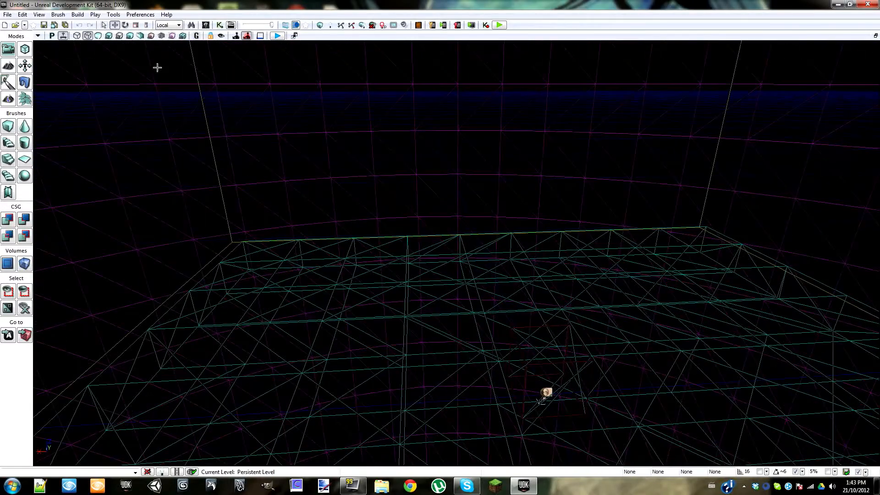
{"action": "left_click", "coordinate": [98, 36]}
{"action": "mouse_move", "coordinate": [435, 235]}
{"action": "right_mouse_down"}
{"action": "mouse_move", "coordinate": [490, 241]}
{"action": "mouse_move", "coordinate": [550, 151]}
{"action": "mouse_move", "coordinate": [605, 197]}
{"action": "mouse_move", "coordinate": [178, 18]}
{"action": "right_mouse_up"}
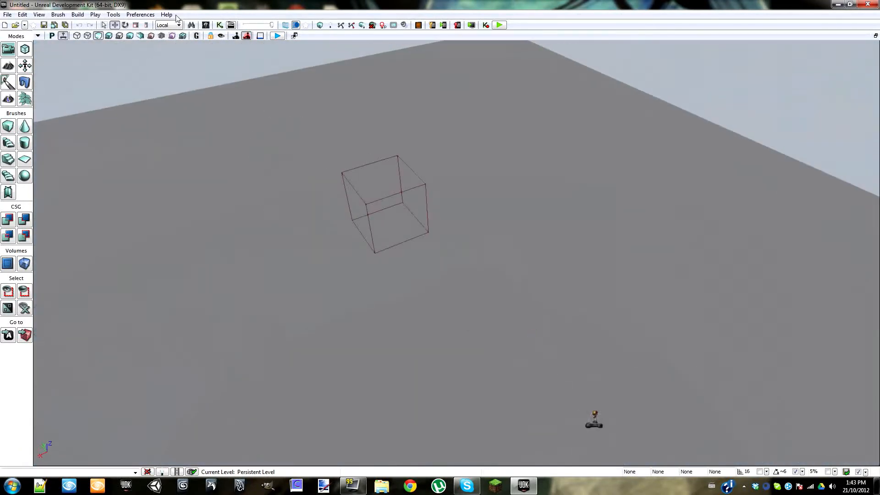
{"action": "left_click", "coordinate": [108, 36]}
{"action": "mouse_move", "coordinate": [133, 51]}
{"action": "right_mouse_down"}
{"action": "mouse_move", "coordinate": [152, 65]}
{"action": "mouse_move", "coordinate": [158, 43]}
{"action": "mouse_move", "coordinate": [192, 120]}
{"action": "mouse_move", "coordinate": [206, 60]}
{"action": "mouse_move", "coordinate": [265, 38]}
{"action": "right_mouse_up"}
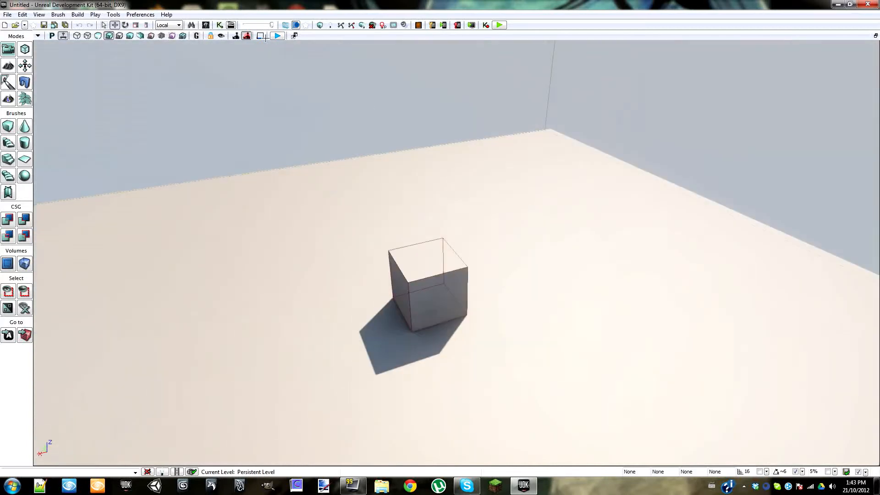
Step: Preview the perspective scene in the Detail Lighting and Lighting Only view modes
{"action": "left_click", "coordinate": [119, 35]}
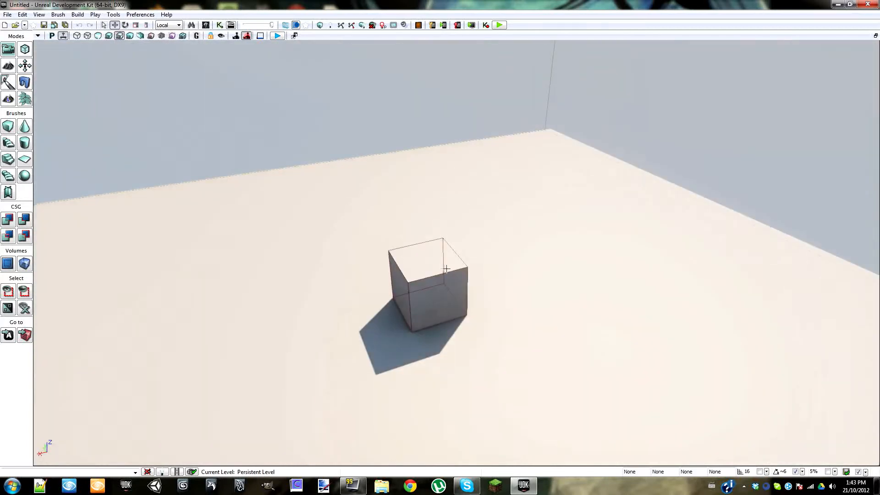
{"action": "right_click_drag", "start_coordinate": [543, 331], "coordinate": [263, 118]}
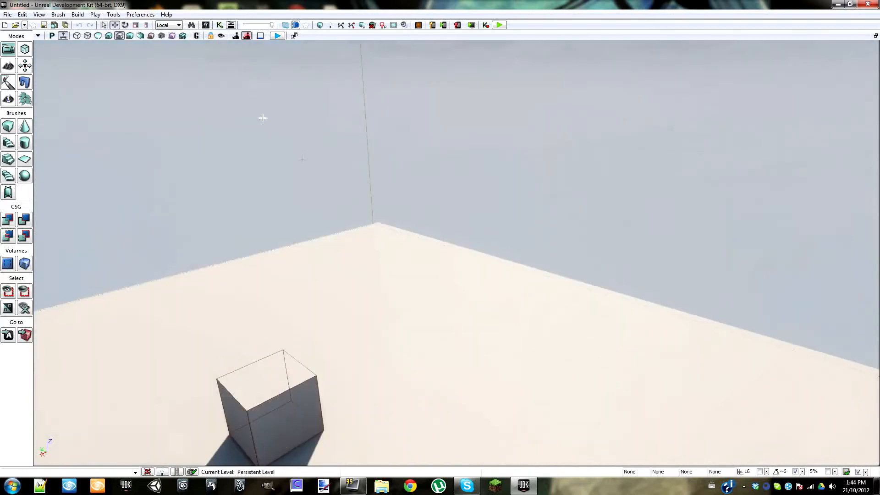
{"action": "left_click", "coordinate": [130, 35]}
{"action": "mouse_move", "coordinate": [479, 259]}
{"action": "right_mouse_down"}
{"action": "mouse_move", "coordinate": [463, 220]}
{"action": "mouse_move", "coordinate": [195, 76]}
{"action": "right_mouse_up"}
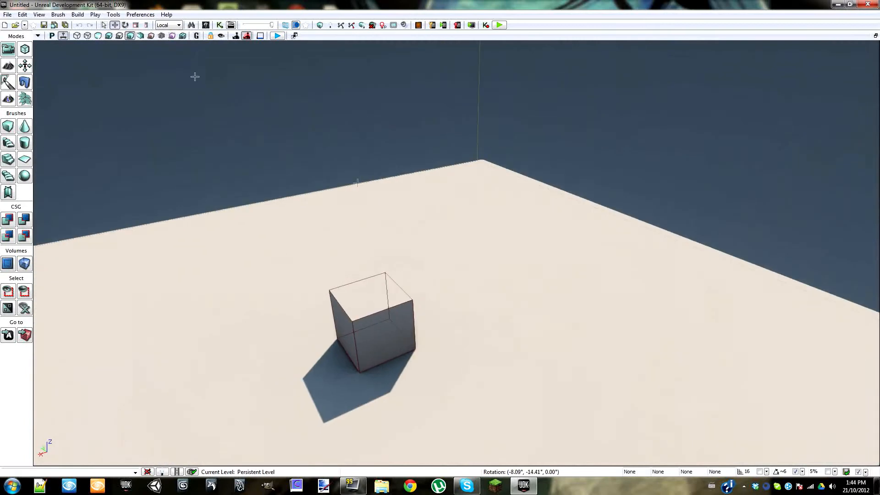
Step: Preview the perspective scene in the Light Complexity, Texture Density and Shader Complexity view modes
{"action": "left_click", "coordinate": [140, 36]}
{"action": "right_click_drag", "start_coordinate": [314, 201], "coordinate": [206, 236]}
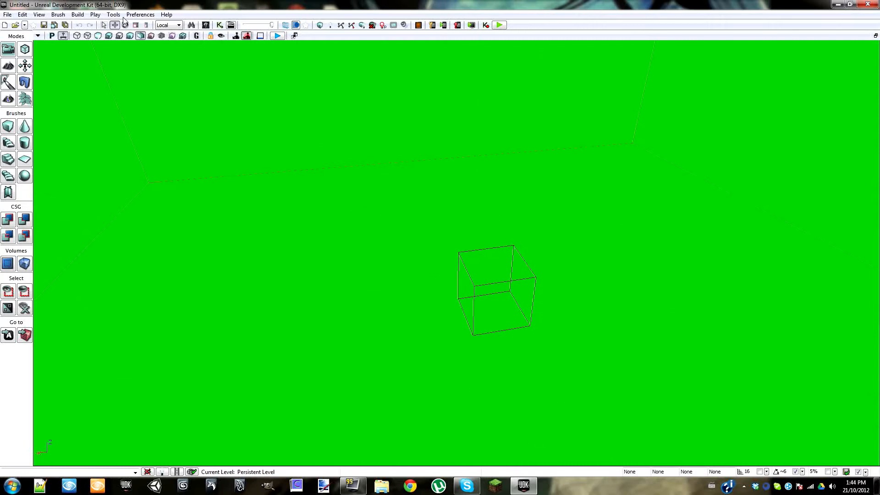
{"action": "left_click", "coordinate": [151, 37]}
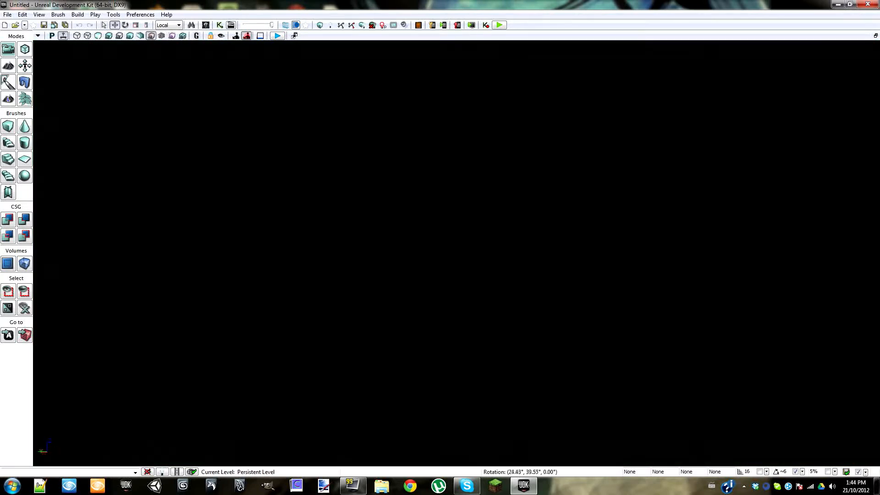
{"action": "left_click", "coordinate": [160, 37]}
{"action": "mouse_move", "coordinate": [263, 179]}
{"action": "right_mouse_down"}
{"action": "mouse_move", "coordinate": [439, 197]}
{"action": "mouse_move", "coordinate": [462, 190]}
{"action": "right_mouse_up"}
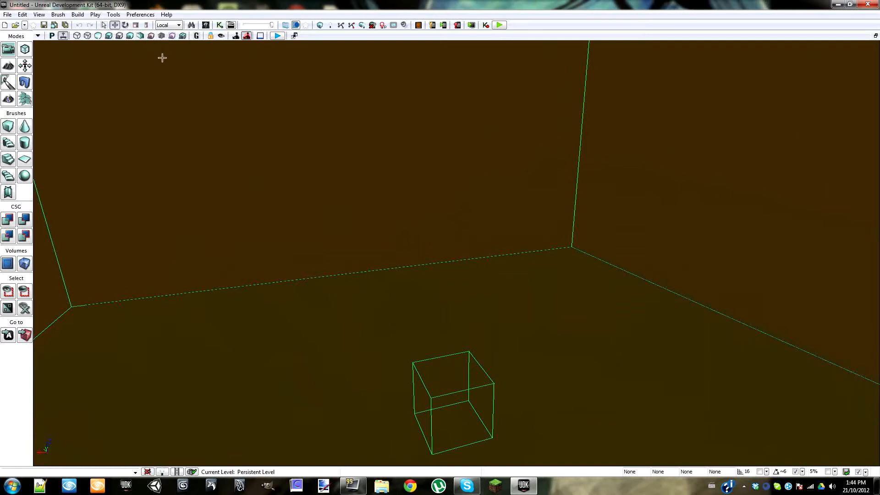
Step: Preview the scene in the Lightmap Density view mode and dismiss its Density Rendering Options
{"action": "left_click", "coordinate": [172, 36]}
{"action": "right_click_drag", "start_coordinate": [279, 282], "coordinate": [270, 275]}
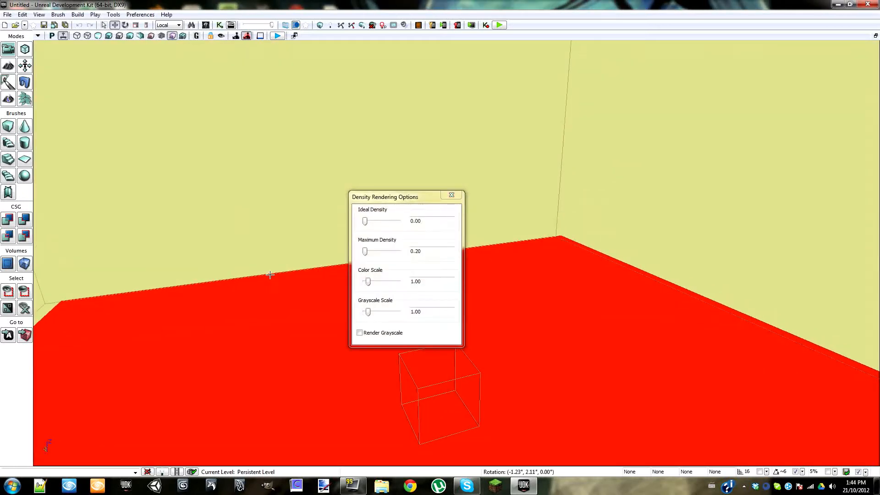
{"action": "left_click", "coordinate": [452, 196]}
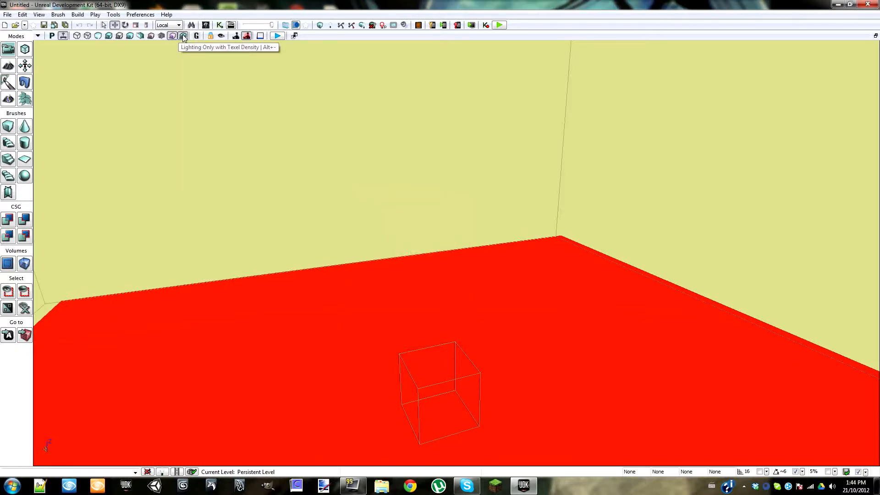
Step: Preview the Lighting Only with Texel Density view mode and return the perspective viewport to Lit
{"action": "left_click", "coordinate": [183, 37]}
{"action": "right_click_drag", "start_coordinate": [315, 256], "coordinate": [315, 257]}
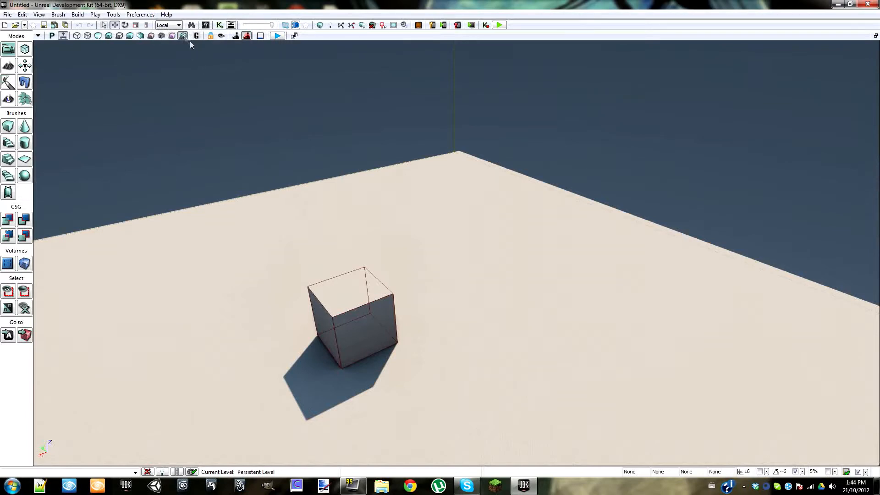
{"action": "left_click", "coordinate": [109, 36]}
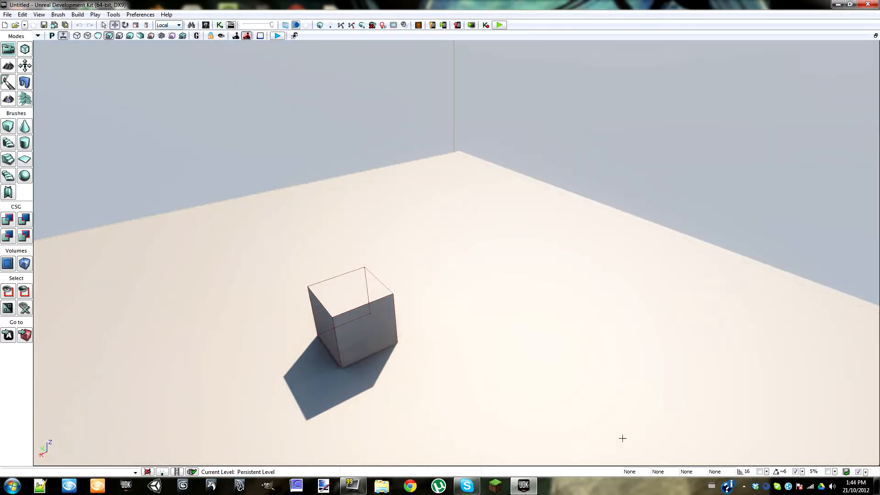
{"action": "right_click_drag", "start_coordinate": [604, 313], "coordinate": [534, 277]}
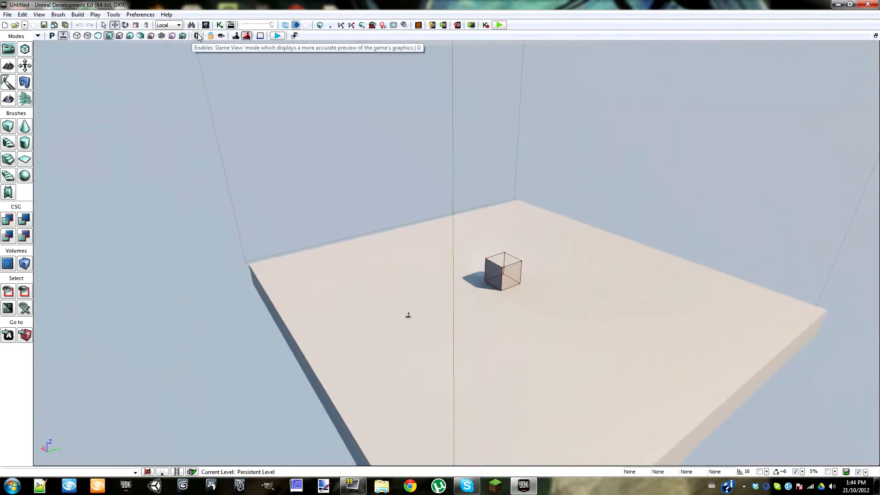
Step: Enable Game View to preview the scene as in the game, and disable it again
{"action": "left_click", "coordinate": [197, 37]}
{"action": "right_click_drag", "start_coordinate": [412, 229], "coordinate": [421, 198]}
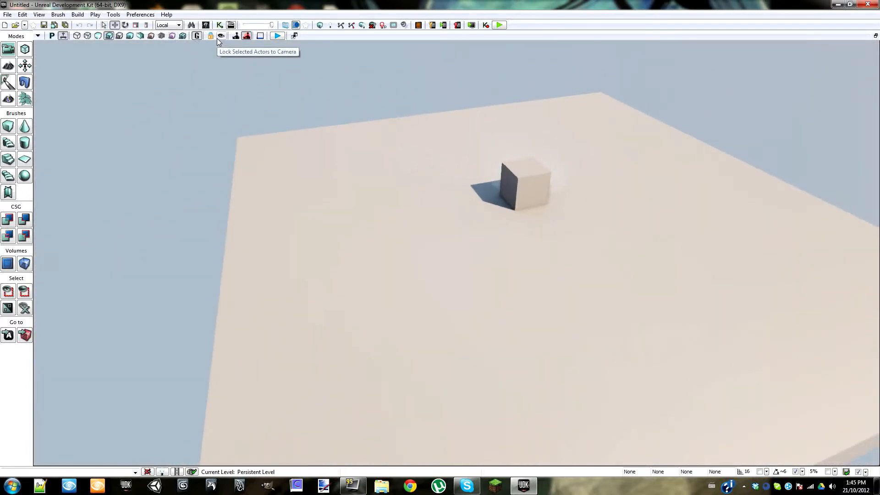
{"action": "left_click", "coordinate": [198, 36]}
{"action": "right_click_drag", "start_coordinate": [381, 249], "coordinate": [177, 70]}
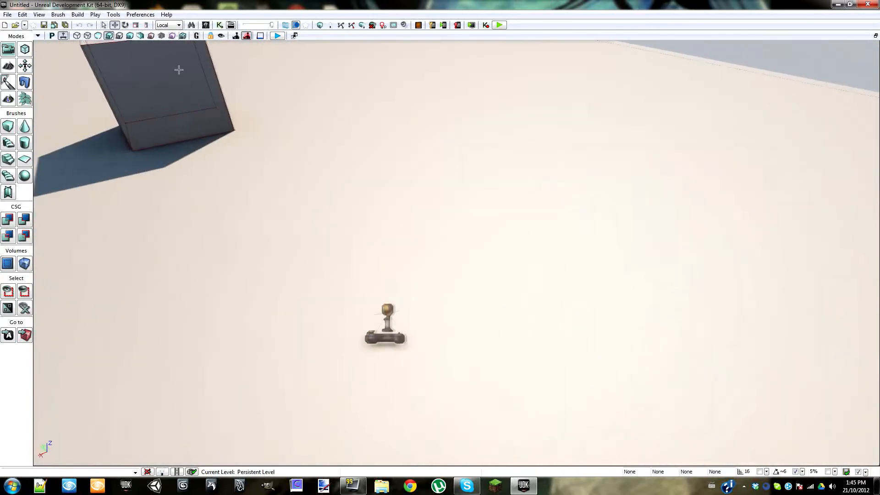
Step: Turn on Lock Selected Actors to Camera for the perspective viewport, test camera movement, and turn it off
{"action": "left_click", "coordinate": [223, 37]}
{"action": "mouse_move", "coordinate": [461, 261]}
{"action": "right_mouse_down"}
{"action": "mouse_move", "coordinate": [378, 231]}
{"action": "mouse_move", "coordinate": [426, 243]}
{"action": "mouse_move", "coordinate": [497, 230]}
{"action": "mouse_move", "coordinate": [452, 233]}
{"action": "mouse_move", "coordinate": [442, 252]}
{"action": "mouse_move", "coordinate": [432, 240]}
{"action": "mouse_move", "coordinate": [453, 259]}
{"action": "right_mouse_up"}
{"action": "right_click_drag", "start_coordinate": [459, 224], "coordinate": [433, 321]}
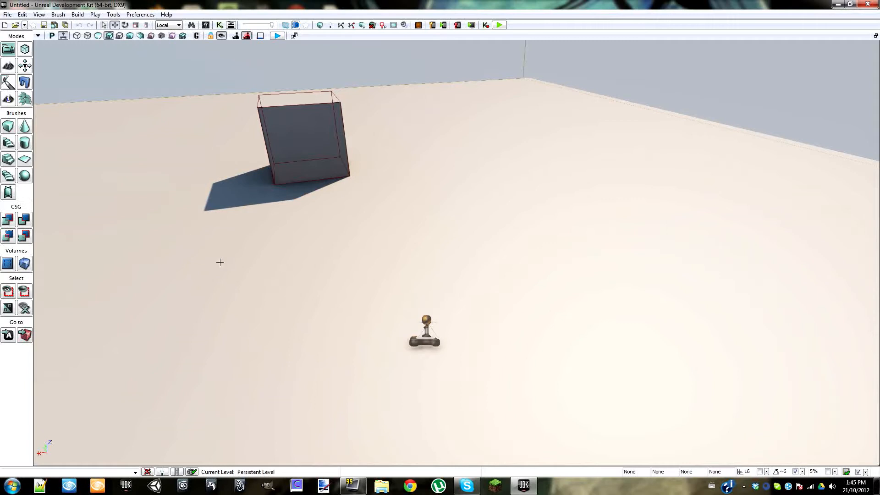
{"action": "left_click", "coordinate": [223, 38]}
{"action": "mouse_move", "coordinate": [415, 221]}
{"action": "right_mouse_down"}
{"action": "mouse_move", "coordinate": [256, 254]}
{"action": "mouse_move", "coordinate": [358, 295]}
{"action": "mouse_move", "coordinate": [392, 246]}
{"action": "mouse_move", "coordinate": [422, 234]}
{"action": "right_mouse_up"}
{"action": "right_click_drag", "start_coordinate": [346, 208], "coordinate": [390, 216]}
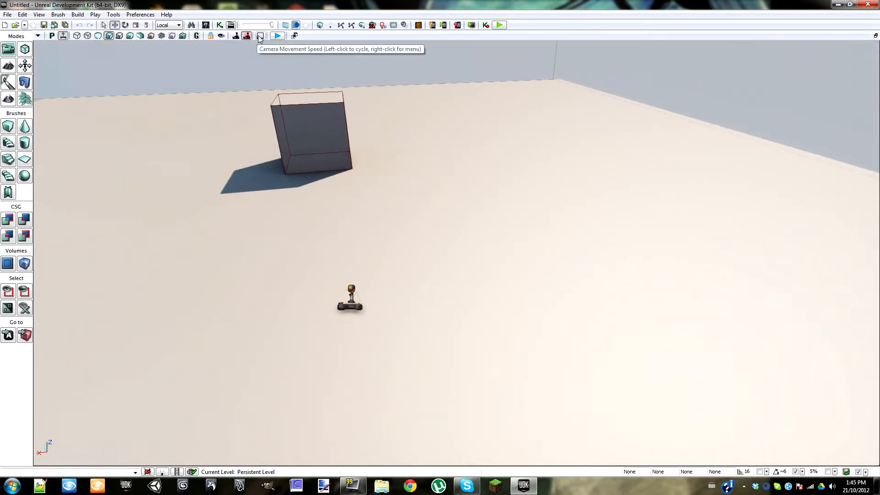
Step: Fly around the cube and floor, changing the Camera Movement Speed to compare how fast the view travels
{"action": "right_click_drag", "start_coordinate": [417, 210], "coordinate": [367, 146]}
{"action": "key", "text": "s"}
{"action": "key", "text": "w"}
{"action": "key", "text": "d"}
{"action": "key", "text": "w"}
{"action": "left_click", "coordinate": [260, 35]}
{"action": "key", "text": "s"}
{"action": "right_click_drag", "start_coordinate": [275, 65], "coordinate": [273, 132]}
{"action": "key", "text": "w"}
{"action": "key", "text": "s"}
{"action": "key", "text": "d"}
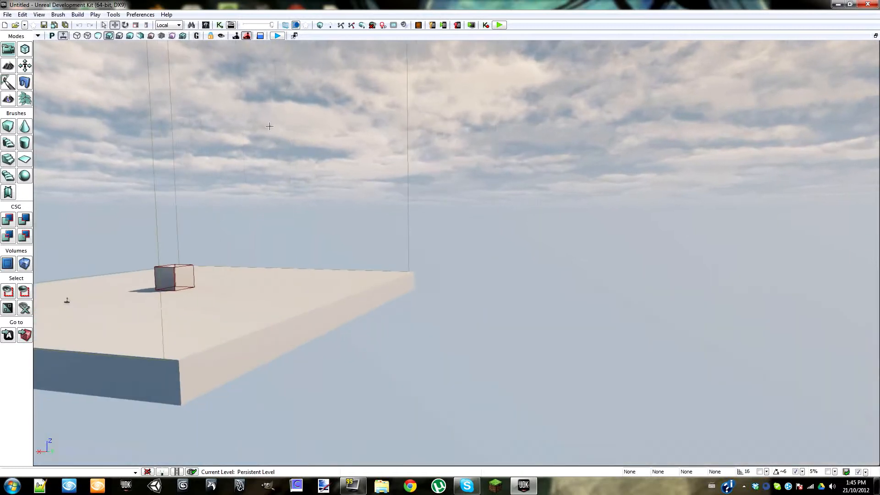
Step: Cycle the Camera Movement Speed again and test flying through the scene at that setting
{"action": "left_click", "coordinate": [260, 35]}
{"action": "key", "text": "w"}
{"action": "right_click_drag", "start_coordinate": [270, 224], "coordinate": [296, 263]}
{"action": "key", "text": "a"}
{"action": "key", "text": "s"}
{"action": "key", "text": "w"}
{"action": "key", "text": "w"}
{"action": "key", "text": "w"}
{"action": "key", "text": "s"}
{"action": "right_click_drag", "start_coordinate": [427, 256], "coordinate": [471, 244]}
{"action": "key", "text": "w"}
{"action": "key", "text": "s"}
{"action": "key", "text": "w"}
{"action": "key", "text": "s"}
{"action": "key", "text": "d"}
{"action": "key", "text": "w"}
{"action": "key", "text": "d"}
{"action": "key", "text": "s"}
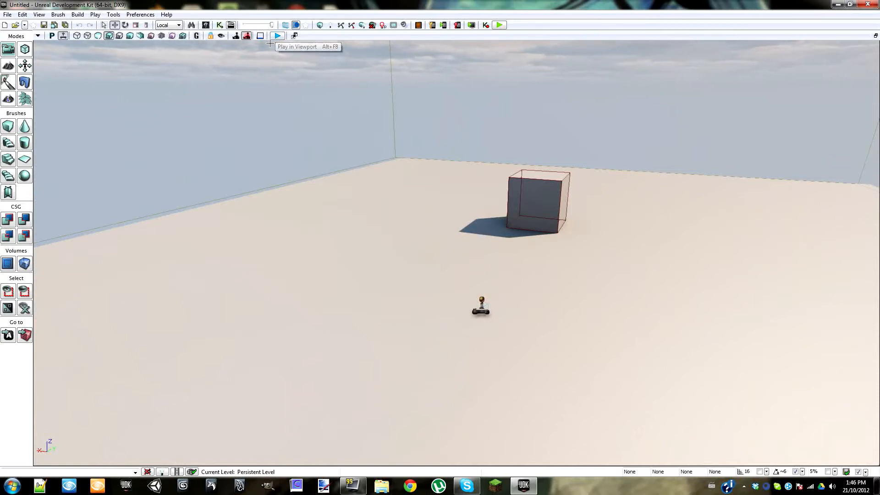
{"action": "mouse_move", "coordinate": [457, 253]}
{"action": "right_mouse_down"}
{"action": "mouse_move", "coordinate": [577, 307]}
{"action": "mouse_move", "coordinate": [536, 321]}
{"action": "mouse_move", "coordinate": [462, 380]}
{"action": "mouse_move", "coordinate": [471, 260]}
{"action": "right_mouse_up"}
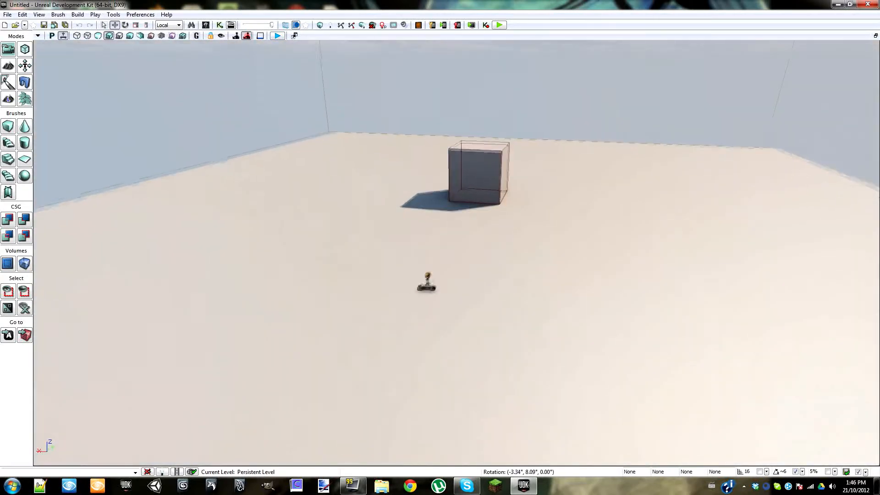
Step: Play the level directly in the perspective viewport from a viewpoint near the cube, and end the play session
{"action": "key", "text": "d"}
{"action": "mouse_move", "coordinate": [412, 289]}
{"action": "right_mouse_down"}
{"action": "mouse_move", "coordinate": [403, 289]}
{"action": "mouse_move", "coordinate": [412, 289]}
{"action": "right_mouse_up"}
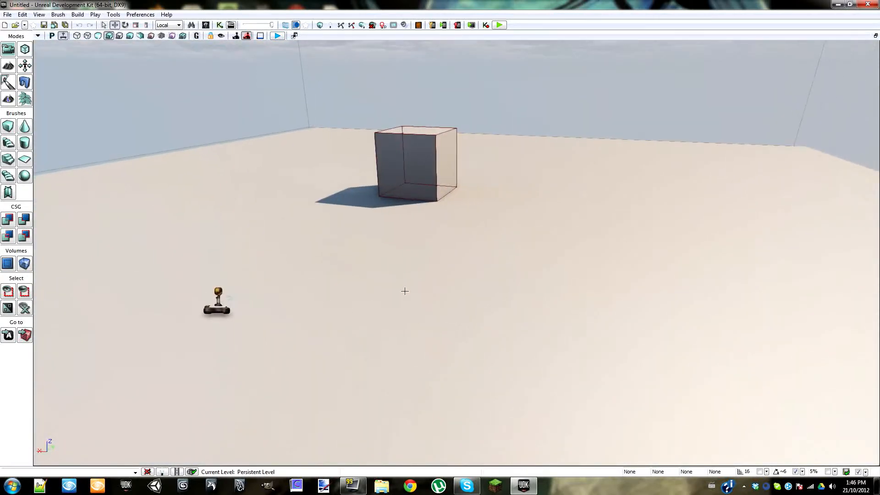
{"action": "right_click_drag", "start_coordinate": [527, 261], "coordinate": [448, 214]}
{"action": "key", "text": "w"}
{"action": "key", "text": "d"}
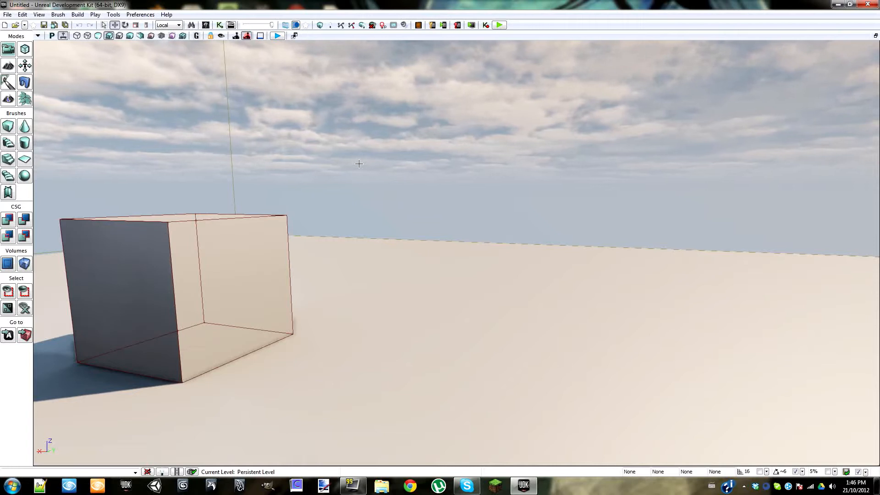
{"action": "left_click", "coordinate": [277, 36]}
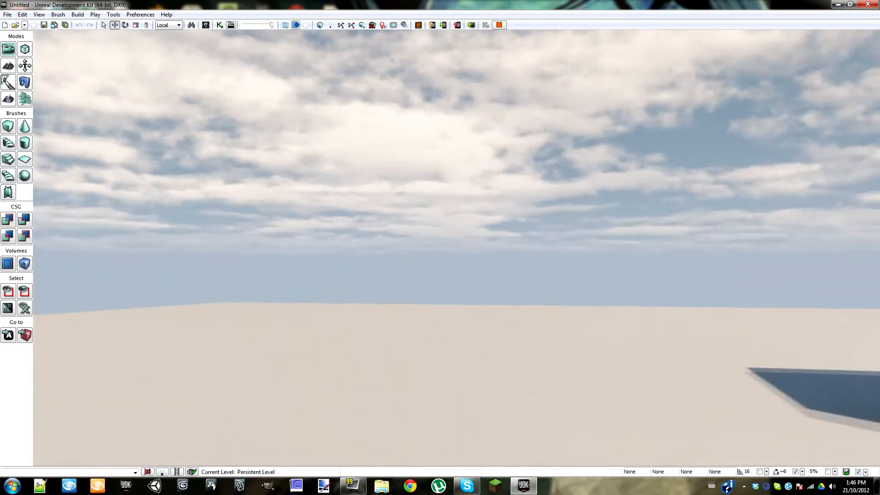
{"action": "key", "text": "Escape"}
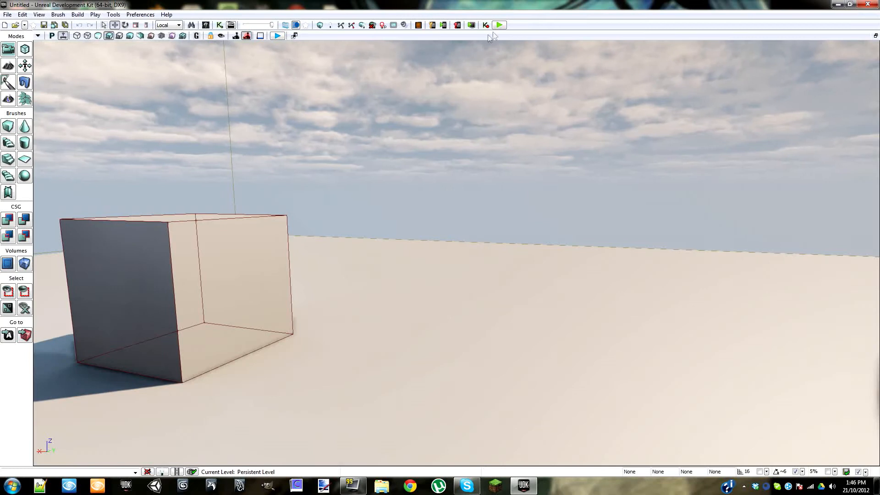
Step: Play the level in a separate Editor Preview window, walk around the cube, and end the session
{"action": "left_click", "coordinate": [499, 25]}
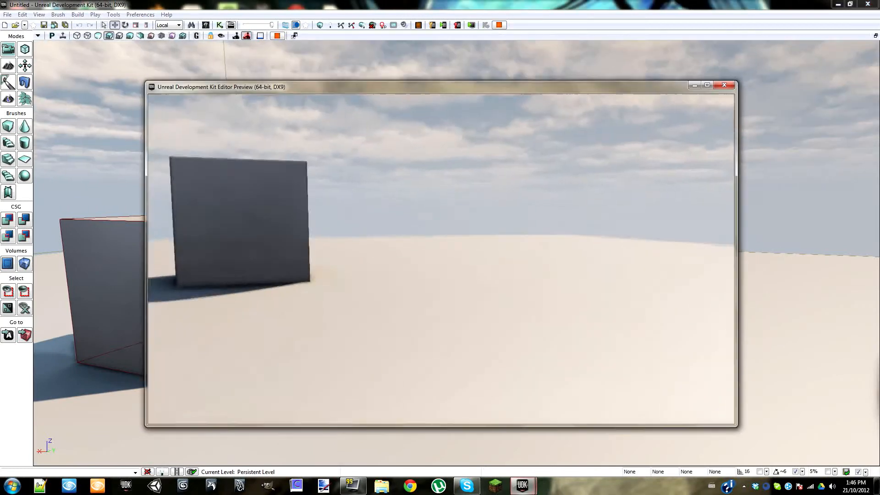
{"action": "key", "text": "w"}
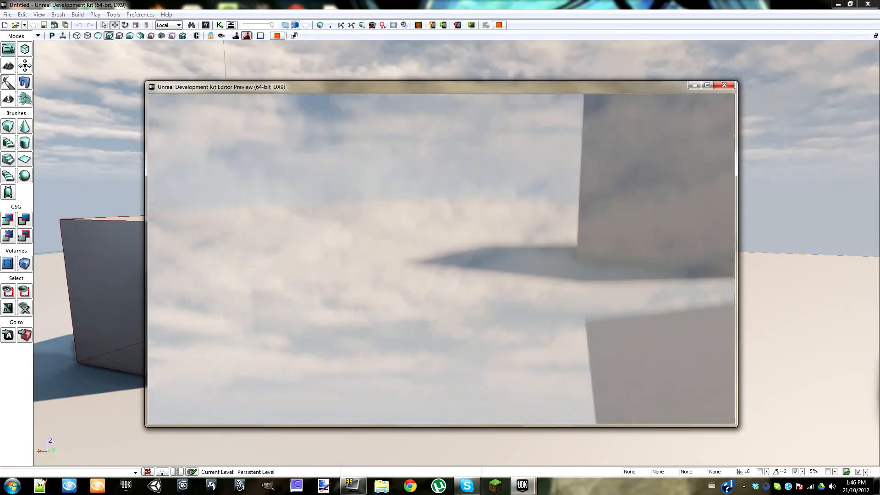
{"action": "key", "text": "w"}
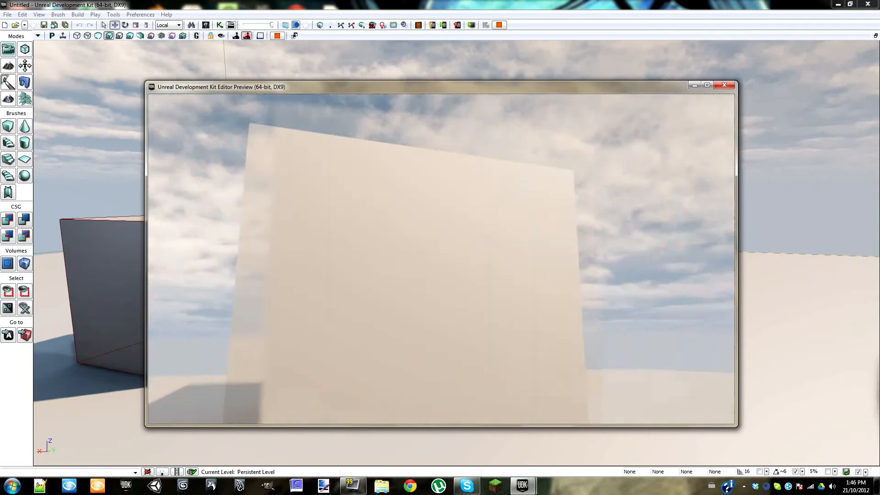
{"action": "key", "text": "s"}
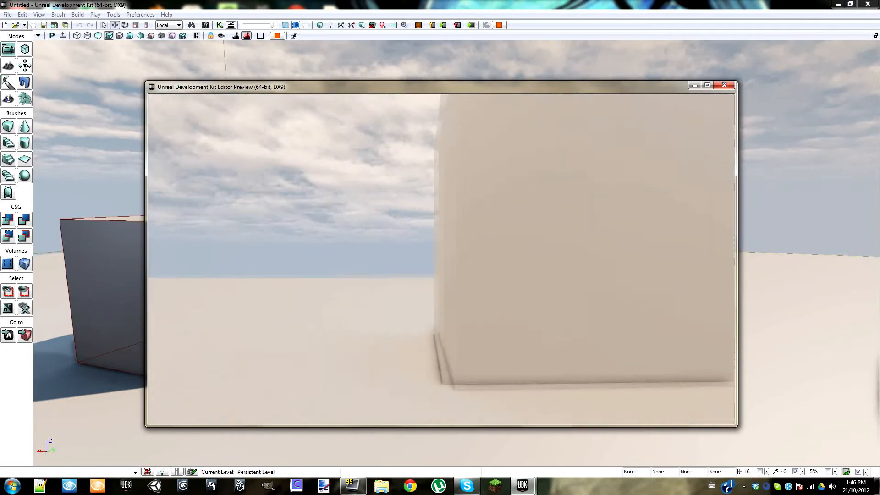
{"action": "key", "text": "a"}
{"action": "key", "text": "w"}
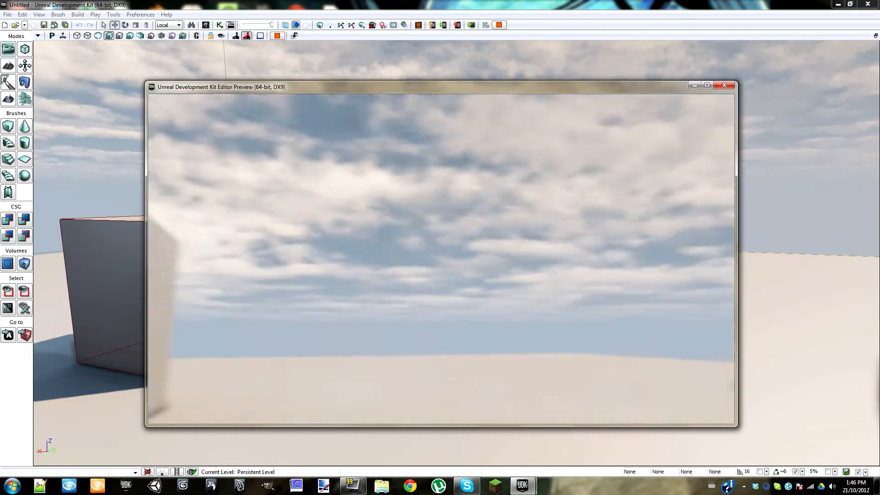
{"action": "key", "text": "Escape"}
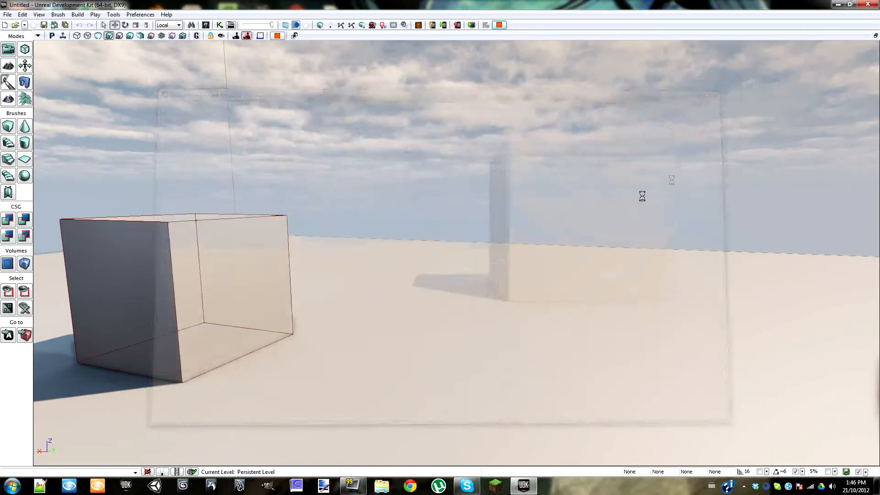
Step: Lower the distance to the far clipping plane to its minimum, check the scene from several viewpoints, and restore the maximum distance
{"action": "key", "text": "s"}
{"action": "right_click_drag", "start_coordinate": [444, 214], "coordinate": [1, 227]}
{"action": "key", "text": "s"}
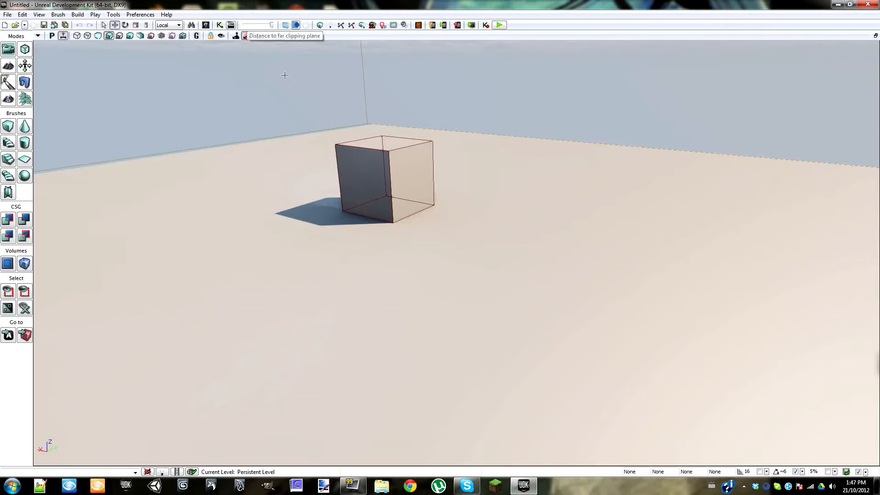
{"action": "key", "text": "s"}
{"action": "mouse_move", "coordinate": [296, 99]}
{"action": "right_mouse_down"}
{"action": "mouse_move", "coordinate": [296, 151]}
{"action": "mouse_move", "coordinate": [282, 92]}
{"action": "mouse_move", "coordinate": [263, 102]}
{"action": "mouse_move", "coordinate": [314, 98]}
{"action": "right_mouse_up"}
{"action": "key", "text": "s"}
{"action": "key", "text": "d"}
{"action": "key", "text": "s"}
{"action": "key", "text": "w"}
{"action": "left_click_drag", "start_coordinate": [272, 26], "coordinate": [230, 27]}
{"action": "mouse_move", "coordinate": [312, 152]}
{"action": "right_mouse_down"}
{"action": "mouse_move", "coordinate": [314, 201]}
{"action": "mouse_move", "coordinate": [269, 174]}
{"action": "mouse_move", "coordinate": [244, 180]}
{"action": "mouse_move", "coordinate": [220, 83]}
{"action": "mouse_move", "coordinate": [256, 110]}
{"action": "mouse_move", "coordinate": [297, 165]}
{"action": "mouse_move", "coordinate": [217, 142]}
{"action": "mouse_move", "coordinate": [177, 209]}
{"action": "mouse_move", "coordinate": [206, 227]}
{"action": "mouse_move", "coordinate": [302, 220]}
{"action": "mouse_move", "coordinate": [291, 266]}
{"action": "mouse_move", "coordinate": [232, 225]}
{"action": "mouse_move", "coordinate": [266, 239]}
{"action": "mouse_move", "coordinate": [282, 181]}
{"action": "mouse_move", "coordinate": [334, 94]}
{"action": "mouse_move", "coordinate": [341, 104]}
{"action": "mouse_move", "coordinate": [222, 47]}
{"action": "mouse_move", "coordinate": [351, 81]}
{"action": "right_mouse_up"}
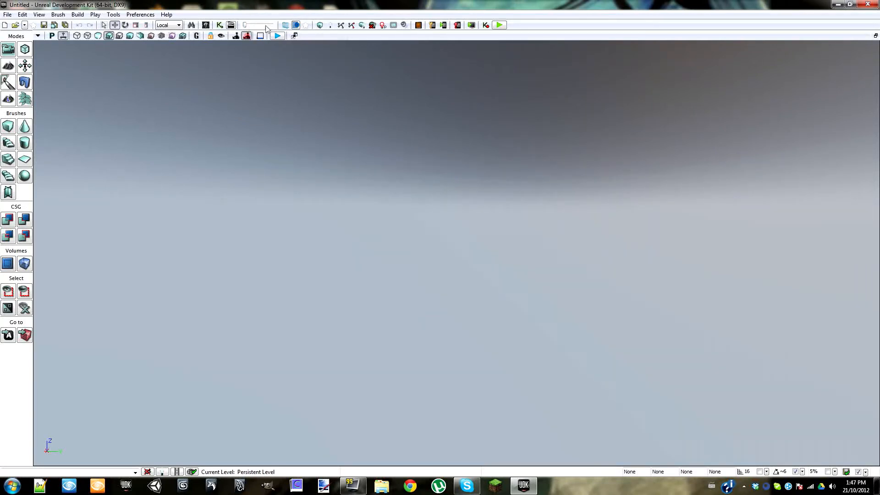
{"action": "left_click_drag", "start_coordinate": [244, 26], "coordinate": [334, 22]}
{"action": "right_click_drag", "start_coordinate": [513, 222], "coordinate": [609, 293]}
{"action": "right_click_drag", "start_coordinate": [609, 394], "coordinate": [512, 222]}
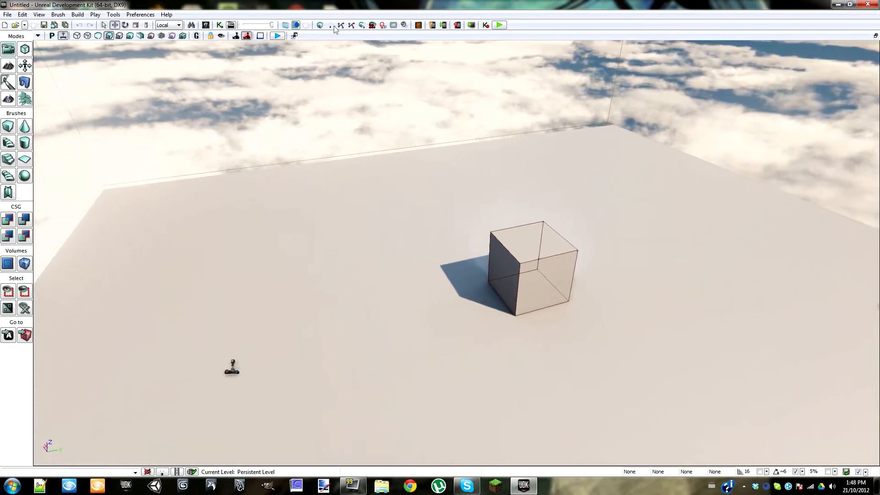
Step: Try camera navigation around the cube and floor by rotating, zooming in and out, and strafing sideways
{"action": "right_click_drag", "start_coordinate": [213, 273], "coordinate": [178, 301]}
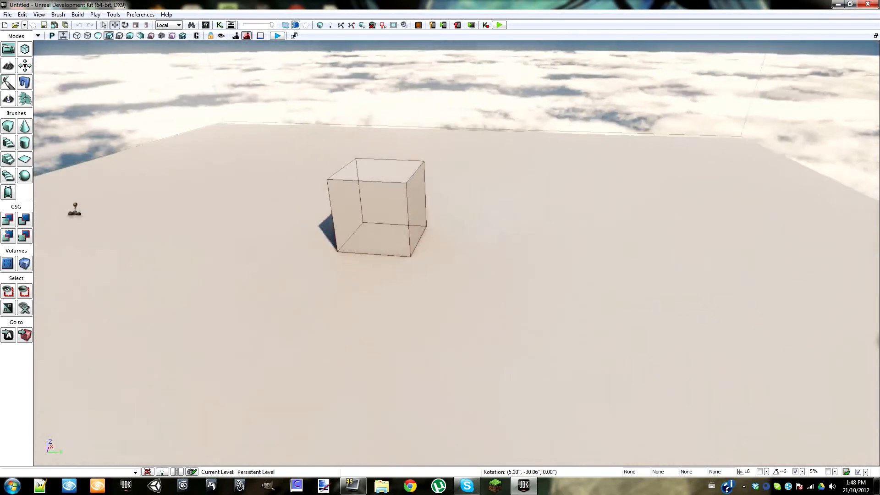
{"action": "right_click_drag", "start_coordinate": [281, 292], "coordinate": [364, 365]}
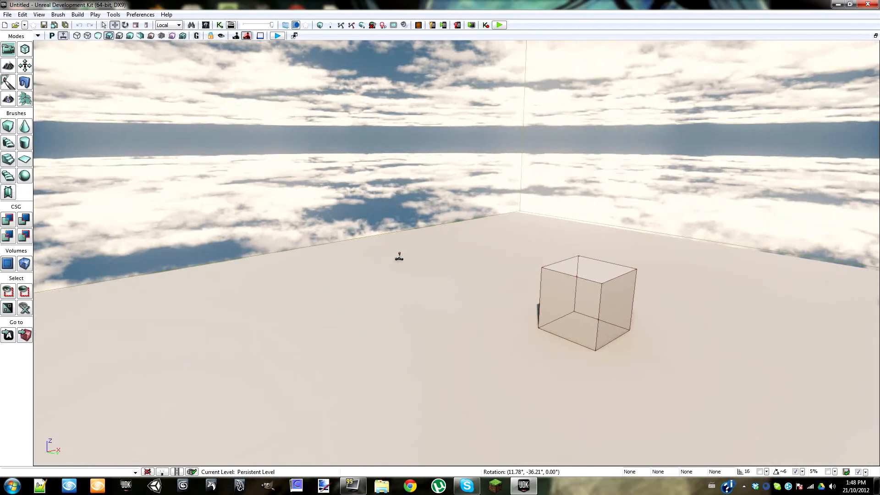
{"action": "right_click_drag", "start_coordinate": [364, 365], "coordinate": [419, 350]}
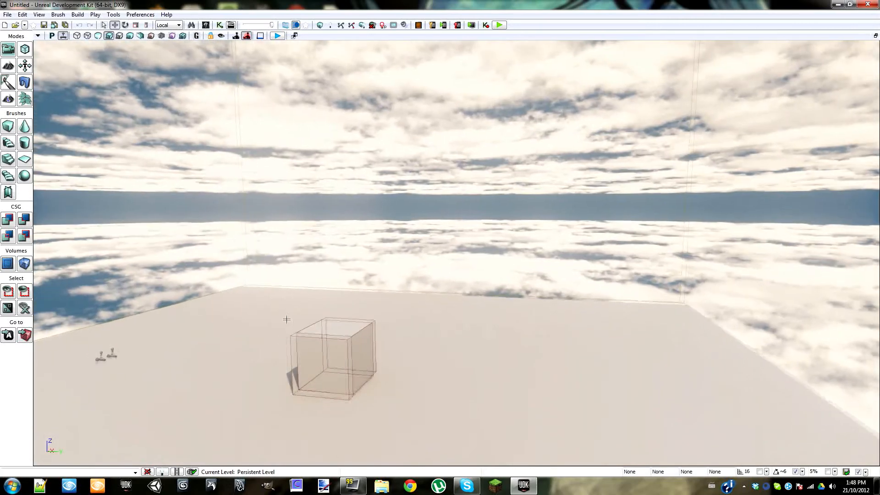
{"action": "right_click_drag", "start_coordinate": [398, 348], "coordinate": [376, 353]}
{"action": "scroll", "coordinate": [368, 336], "scroll_direction": "up", "scroll_amount": 3}
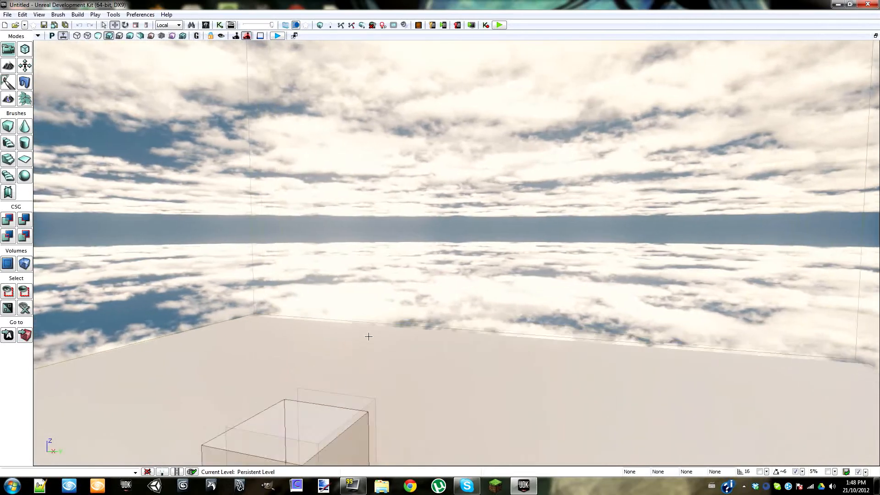
{"action": "scroll", "coordinate": [368, 337], "scroll_direction": "down", "scroll_amount": 4}
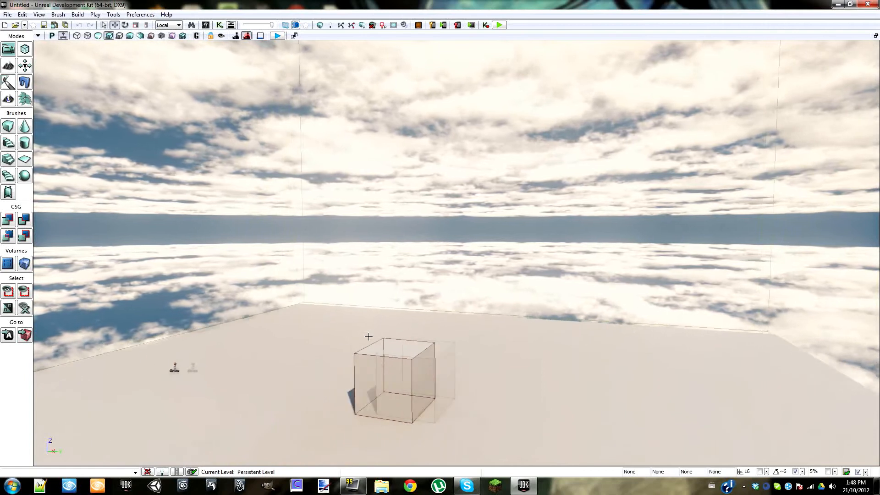
{"action": "key", "text": "a"}
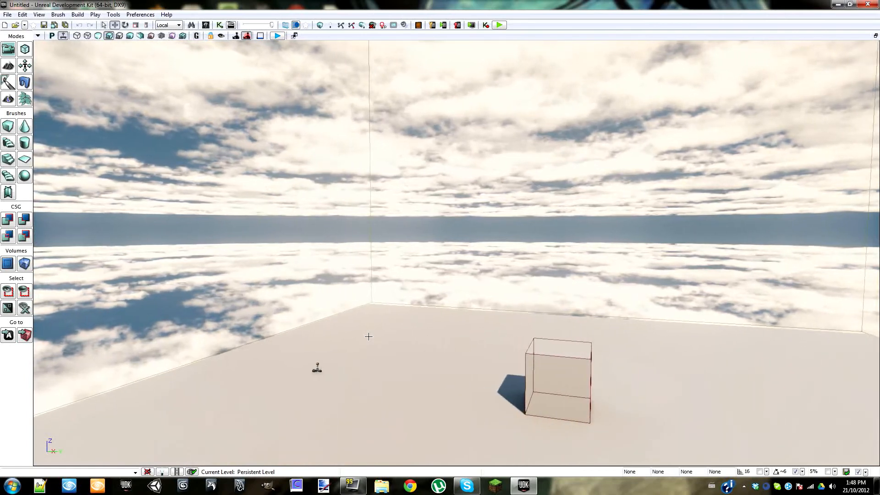
{"action": "key", "text": "a"}
{"action": "key", "text": "d"}
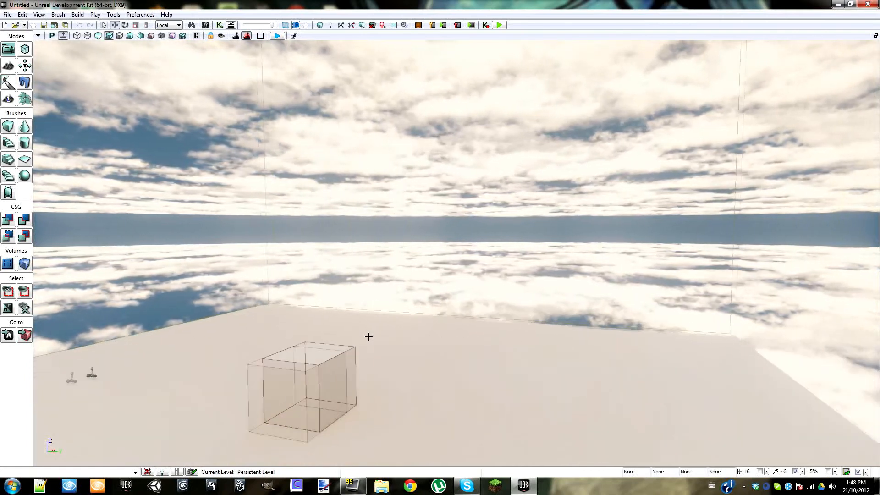
{"action": "left_click_drag", "start_coordinate": [368, 336], "coordinate": [220, 307]}
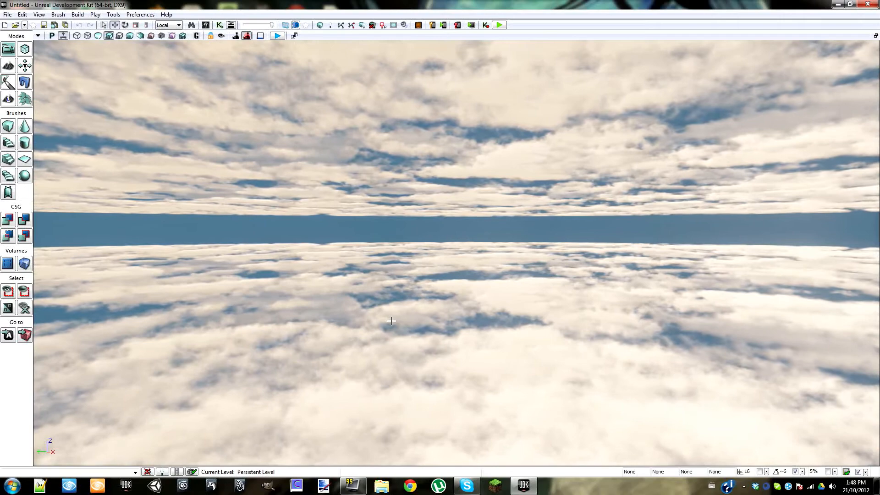
{"action": "right_click_drag", "start_coordinate": [359, 299], "coordinate": [412, 293]}
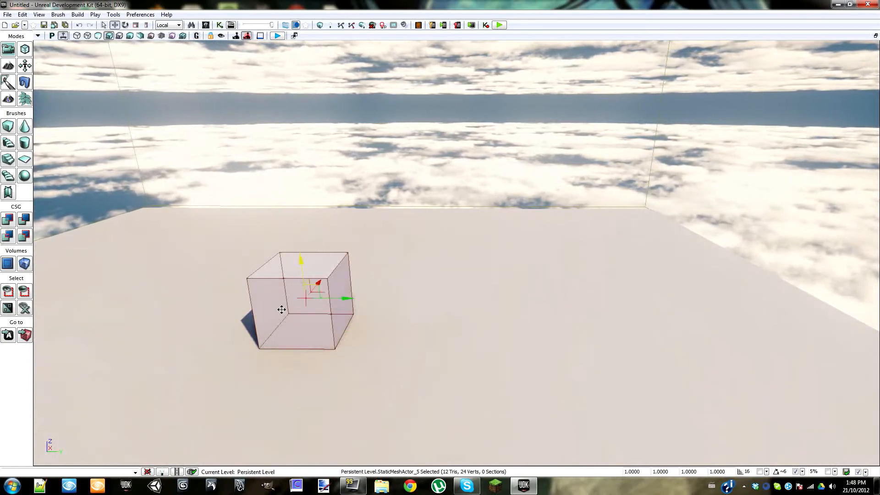
Step: Compare selecting the cube mesh, the floor and the red wireframe builder brush, leaving the builder brush selected
{"action": "left_click", "coordinate": [264, 278]}
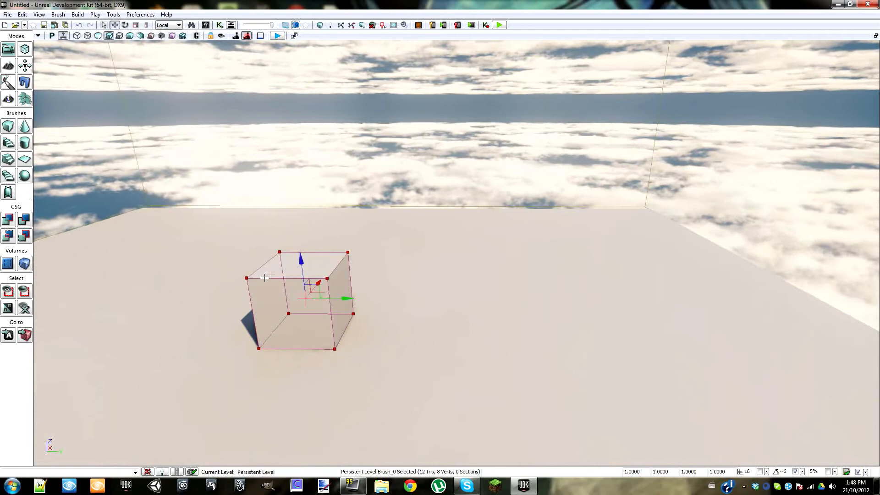
{"action": "left_click", "coordinate": [287, 327]}
{"action": "left_click", "coordinate": [427, 327]}
{"action": "left_click", "coordinate": [297, 253]}
Step: Cycle the transform widget on the builder brush through translation, rotation and scaling modes, ending in translation mode
{"action": "mouse_move", "coordinate": [420, 340]}
{"action": "right_mouse_down"}
{"action": "mouse_move", "coordinate": [398, 329]}
{"action": "mouse_move", "coordinate": [370, 349]}
{"action": "mouse_move", "coordinate": [365, 338]}
{"action": "mouse_move", "coordinate": [507, 339]}
{"action": "mouse_move", "coordinate": [565, 367]}
{"action": "mouse_move", "coordinate": [547, 345]}
{"action": "right_mouse_up"}
{"action": "key", "text": "space"}
{"action": "key", "text": "space"}
{"action": "key", "text": "space"}
{"action": "key", "text": "space"}
{"action": "key", "text": "space"}
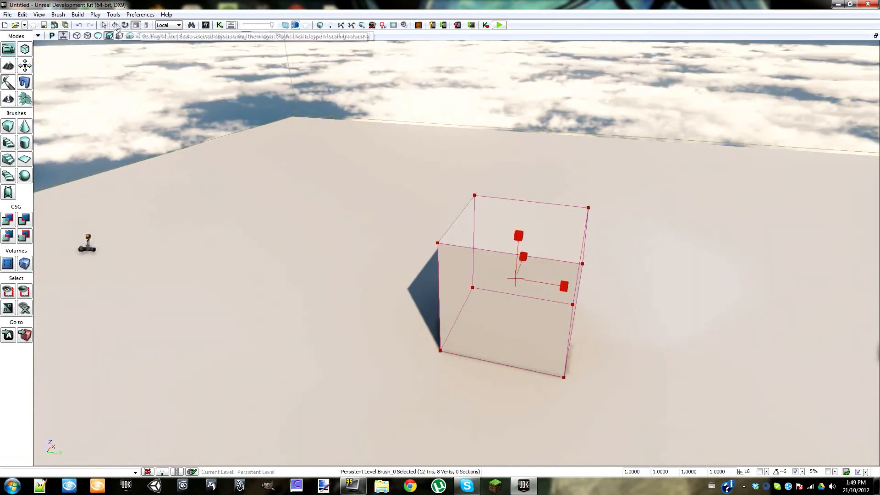
{"action": "left_click", "coordinate": [114, 24]}
{"action": "key", "text": "space"}
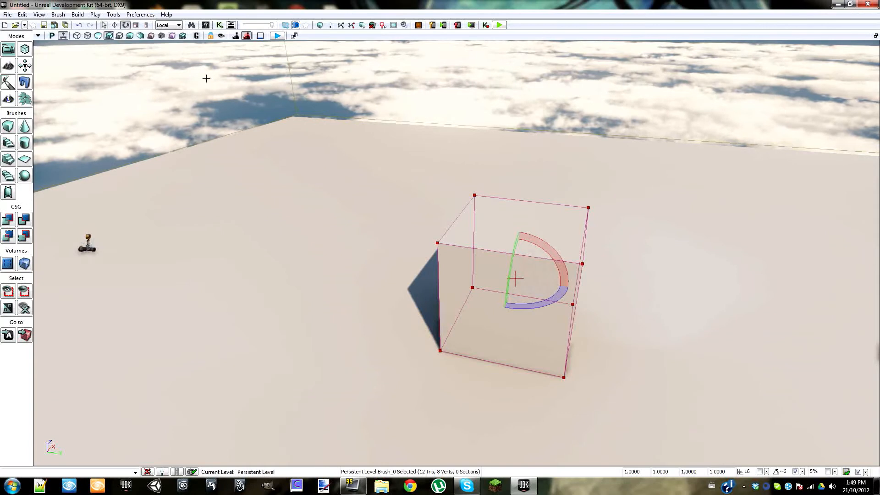
{"action": "key", "text": "space"}
{"action": "key", "text": "space"}
Step: Move the builder brush away from the cube mesh, reselect it after picking the mesh, and shift it partway back along its Y axis
{"action": "mouse_move", "coordinate": [558, 287]}
{"action": "left_mouse_down"}
{"action": "mouse_move", "coordinate": [448, 261]}
{"action": "mouse_move", "coordinate": [689, 322]}
{"action": "mouse_move", "coordinate": [104, 216]}
{"action": "mouse_move", "coordinate": [572, 305]}
{"action": "mouse_move", "coordinate": [623, 328]}
{"action": "mouse_move", "coordinate": [502, 338]}
{"action": "mouse_move", "coordinate": [403, 329]}
{"action": "mouse_move", "coordinate": [423, 314]}
{"action": "left_mouse_up"}
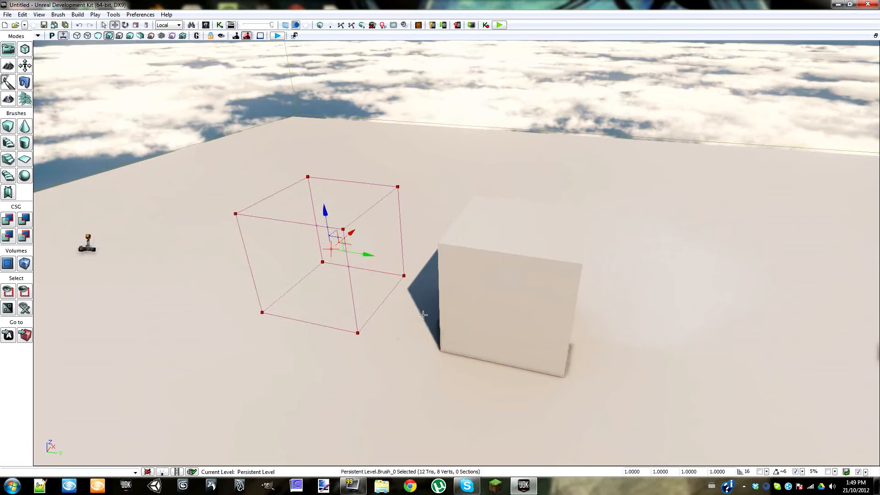
{"action": "left_click", "coordinate": [462, 258]}
{"action": "left_click", "coordinate": [341, 229]}
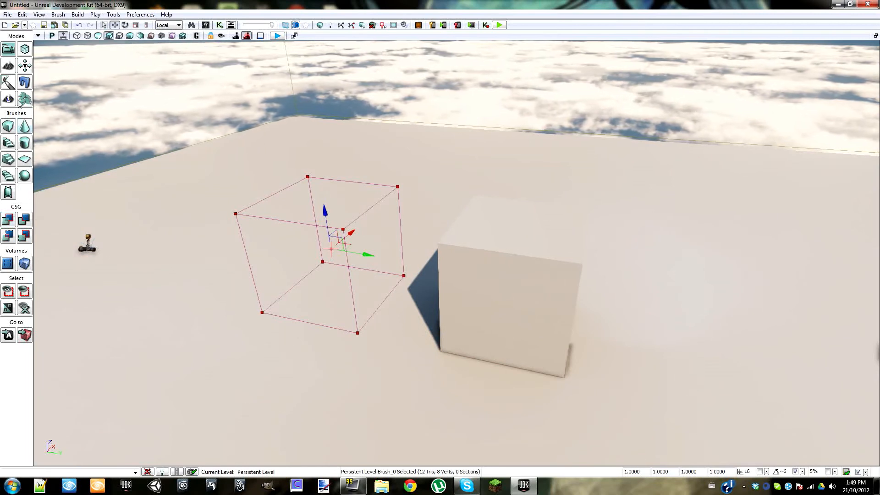
{"action": "mouse_move", "coordinate": [362, 255]}
{"action": "left_mouse_down"}
{"action": "mouse_move", "coordinate": [355, 253]}
{"action": "mouse_move", "coordinate": [544, 321]}
{"action": "mouse_move", "coordinate": [403, 261]}
{"action": "left_mouse_up"}
Step: Rotate the builder brush about its vertical axis and scale it down uniformly
{"action": "left_click", "coordinate": [125, 24]}
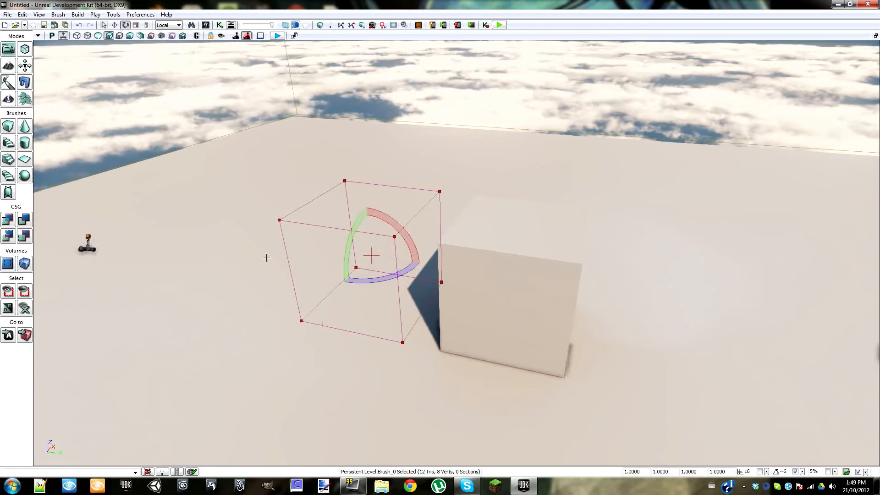
{"action": "mouse_move", "coordinate": [387, 281]}
{"action": "left_mouse_down"}
{"action": "mouse_move", "coordinate": [348, 293]}
{"action": "mouse_move", "coordinate": [397, 275]}
{"action": "left_mouse_up"}
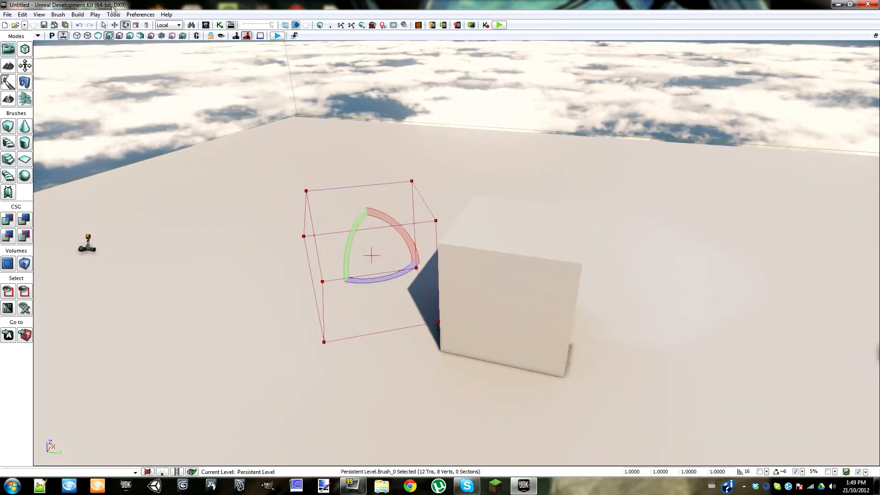
{"action": "left_click", "coordinate": [136, 25]}
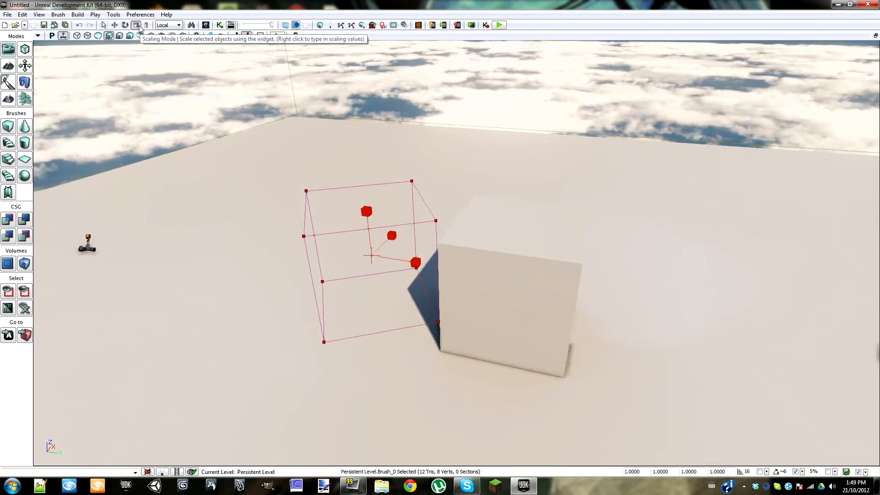
{"action": "mouse_move", "coordinate": [366, 211]}
{"action": "left_mouse_down"}
{"action": "mouse_move", "coordinate": [366, 146]}
{"action": "mouse_move", "coordinate": [366, 221]}
{"action": "left_mouse_up"}
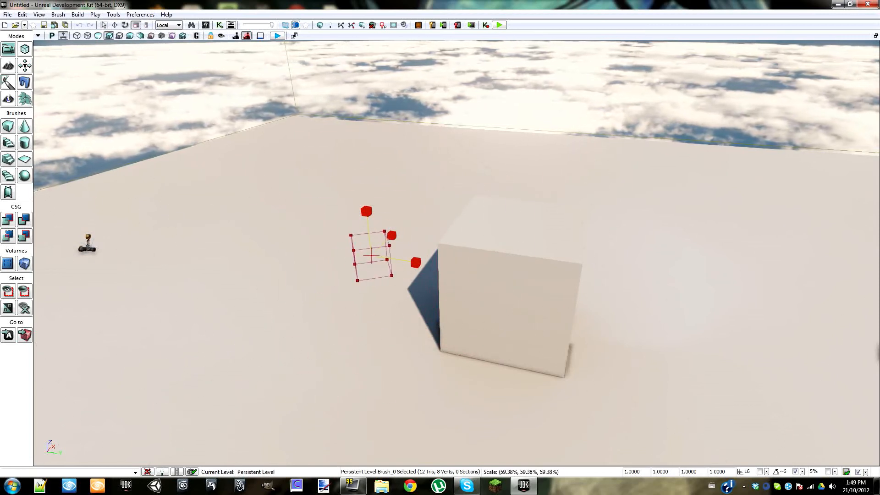
Step: Stretch the builder brush with non-uniform scaling along its X axis and adjust its size along Y
{"action": "left_click", "coordinate": [146, 25]}
{"action": "left_click_drag", "start_coordinate": [392, 236], "coordinate": [437, 189]}
{"action": "mouse_move", "coordinate": [415, 262]}
{"action": "left_mouse_down"}
{"action": "mouse_move", "coordinate": [559, 285]}
{"action": "mouse_move", "coordinate": [408, 263]}
{"action": "left_mouse_up"}
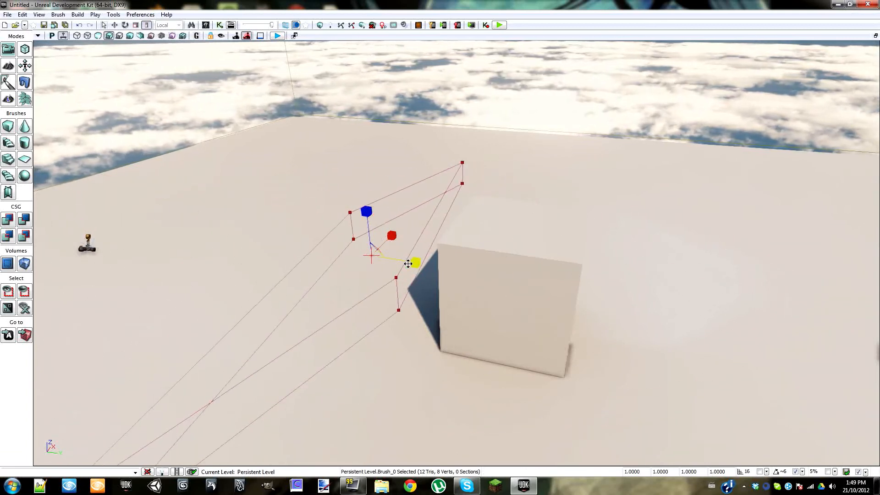
Step: Undo the builder brush's scaling, rotation and moves until it surrounds the cube mesh again
{"action": "key", "text": "ctrl+a"}
{"action": "key", "text": "ctrl+z"}
{"action": "key", "text": "ctrl+z"}
{"action": "key", "text": "ctrl+z"}
{"action": "key", "text": "ctrl+z"}
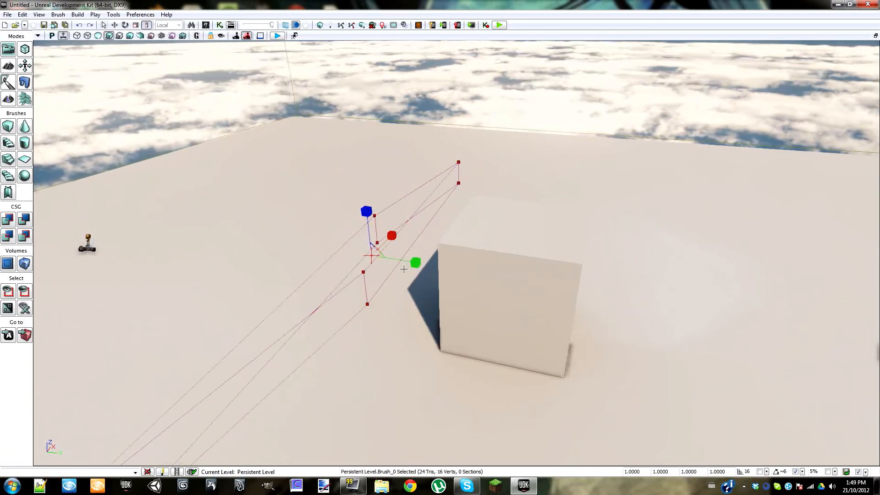
{"action": "key", "text": "ctrl+z"}
{"action": "key", "text": "ctrl+z"}
{"action": "key", "text": "ctrl+z"}
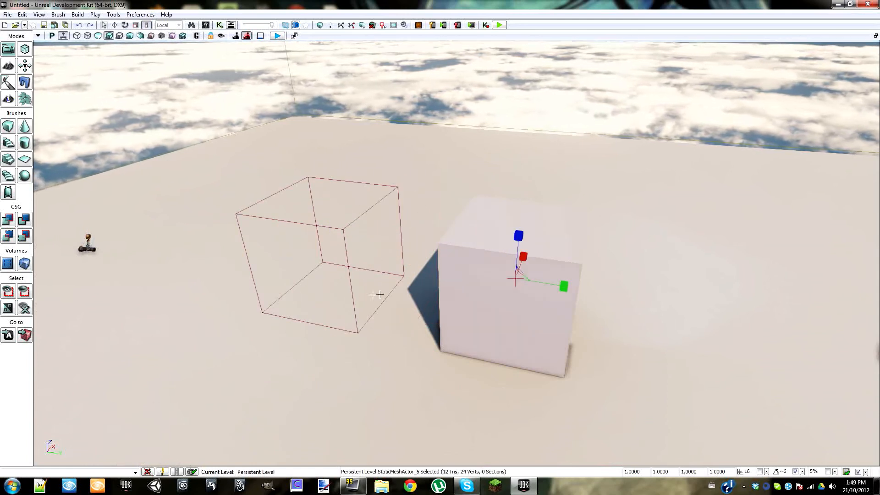
{"action": "key", "text": "ctrl+z"}
{"action": "key", "text": "ctrl+z"}
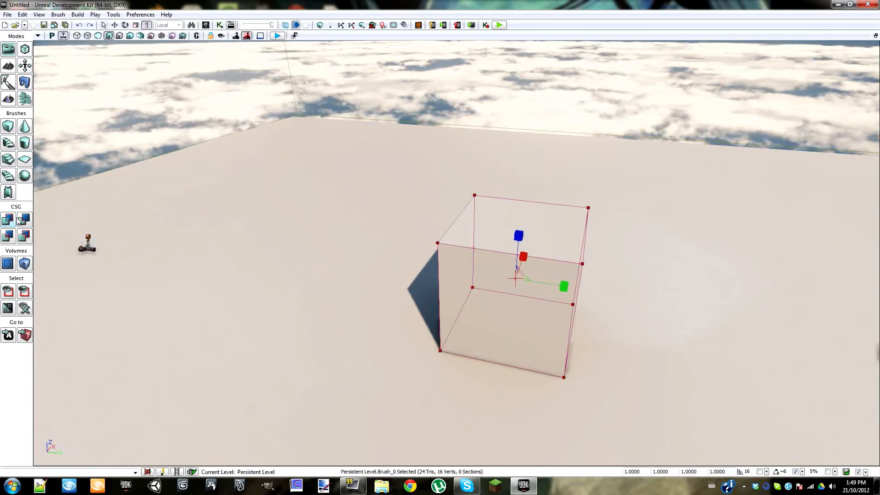
Step: Move the builder brush along its Y axis to beside the cube mesh and create a solid block there with CSG Add
{"action": "key", "text": "space"}
{"action": "right_click_drag", "start_coordinate": [412, 226], "coordinate": [731, 328]}
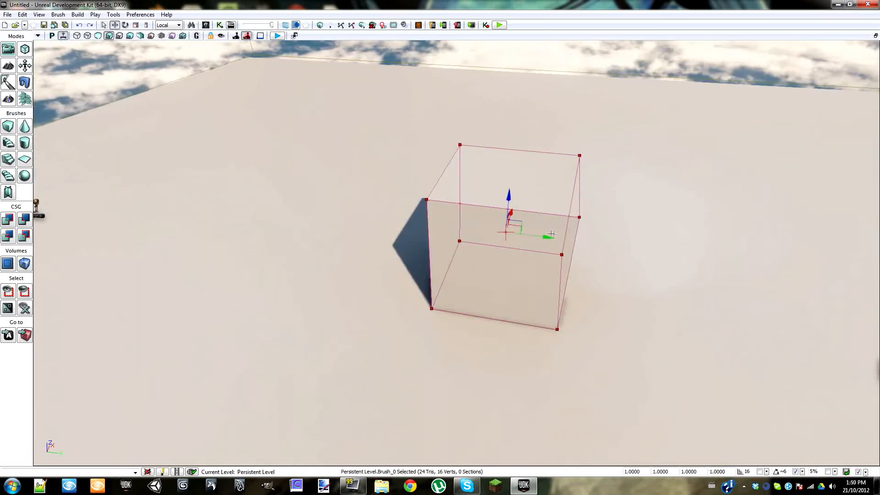
{"action": "left_click_drag", "start_coordinate": [545, 236], "coordinate": [342, 208]}
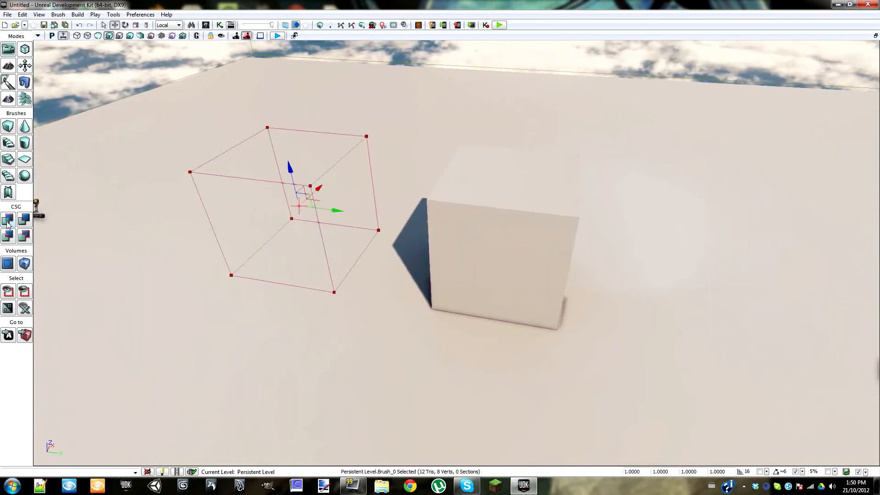
{"action": "left_click", "coordinate": [8, 219]}
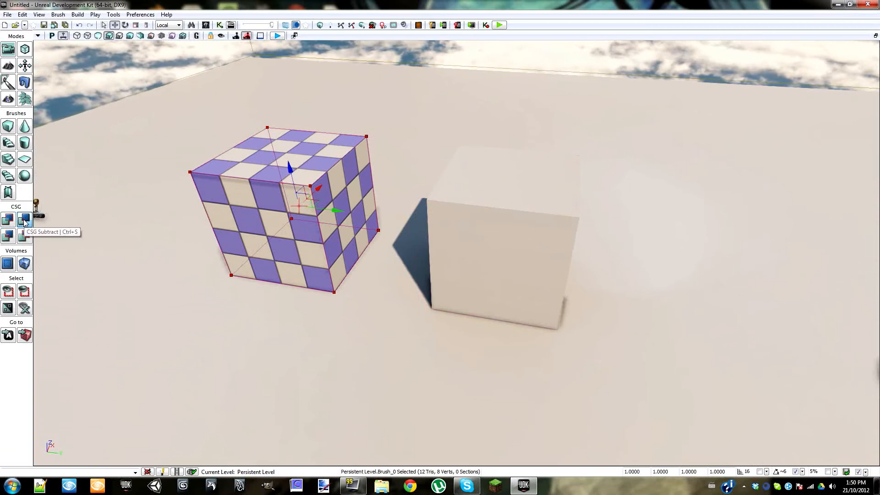